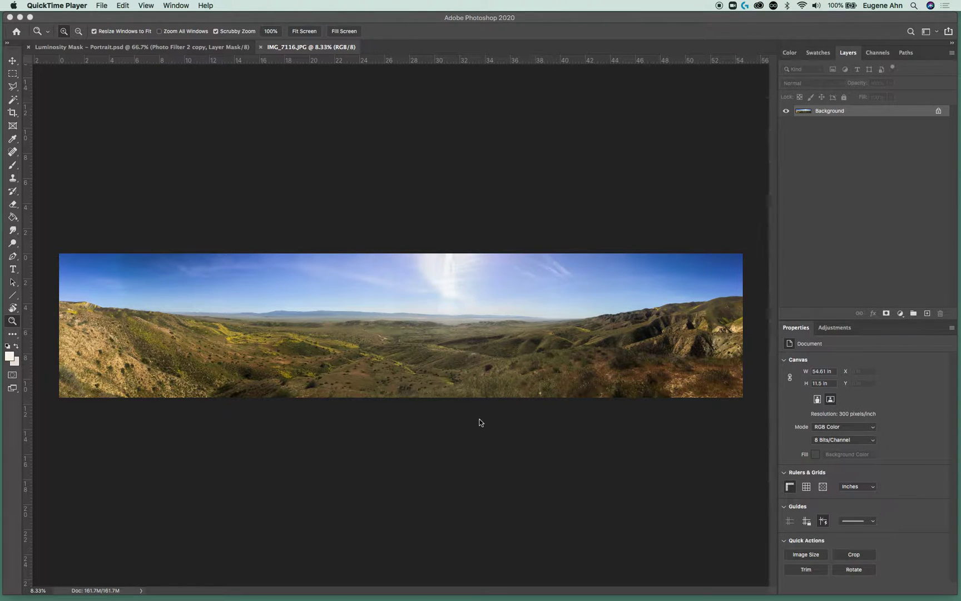
Convert the locked Background into an editable layer and load the RGB channel's luminosity as a selection.
double_click(832, 112)
click(263, 311)
click(877, 53)
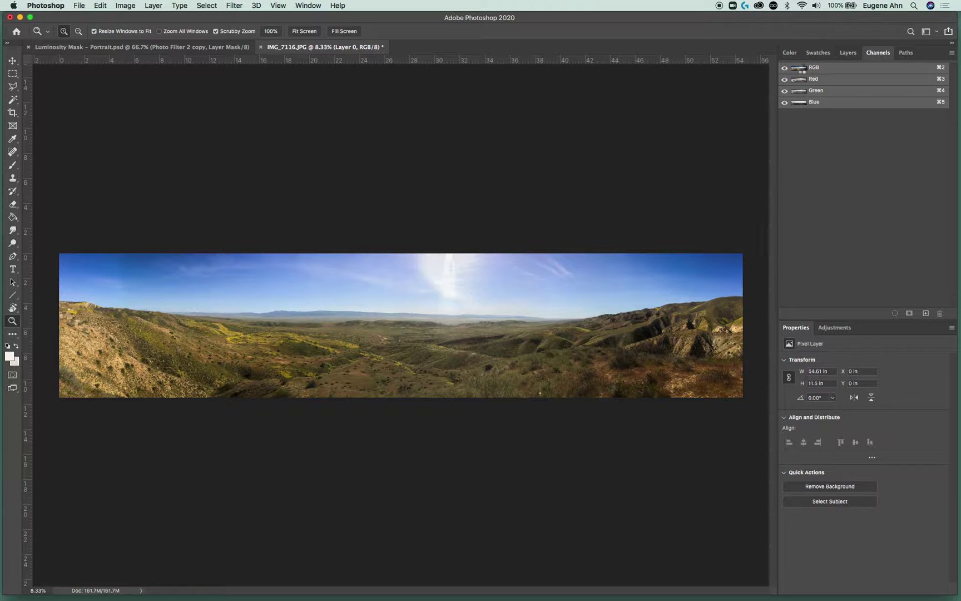
super+click(800, 67)
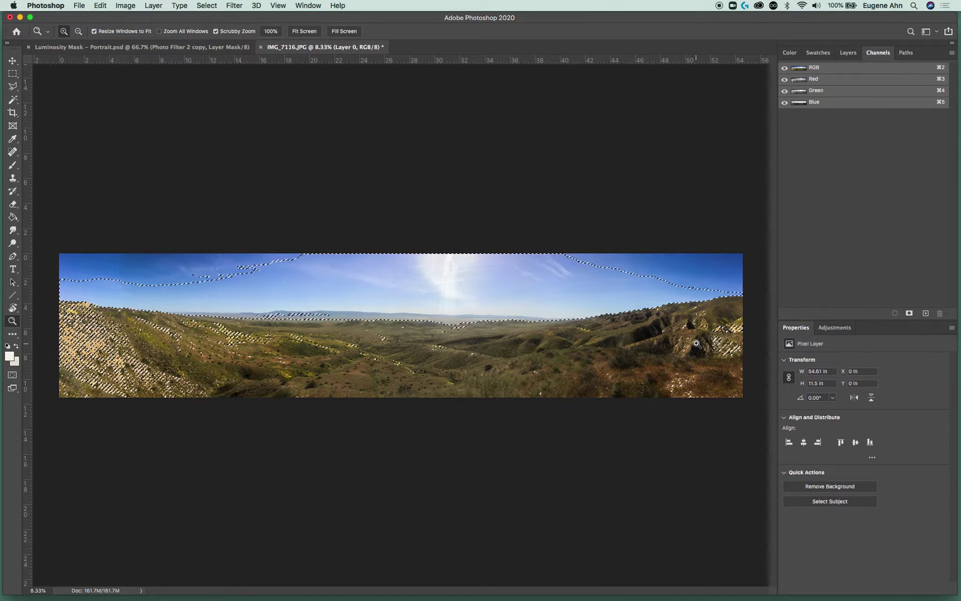
Save the luminosity selection as a new alpha channel named "highlights".
click(908, 314)
double_click(816, 113)
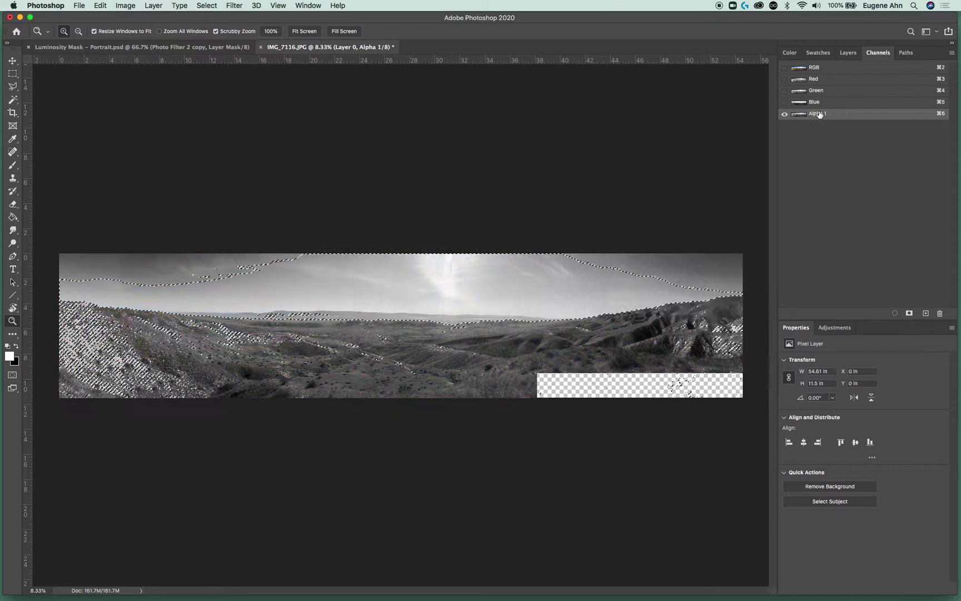
key(BackSpace)
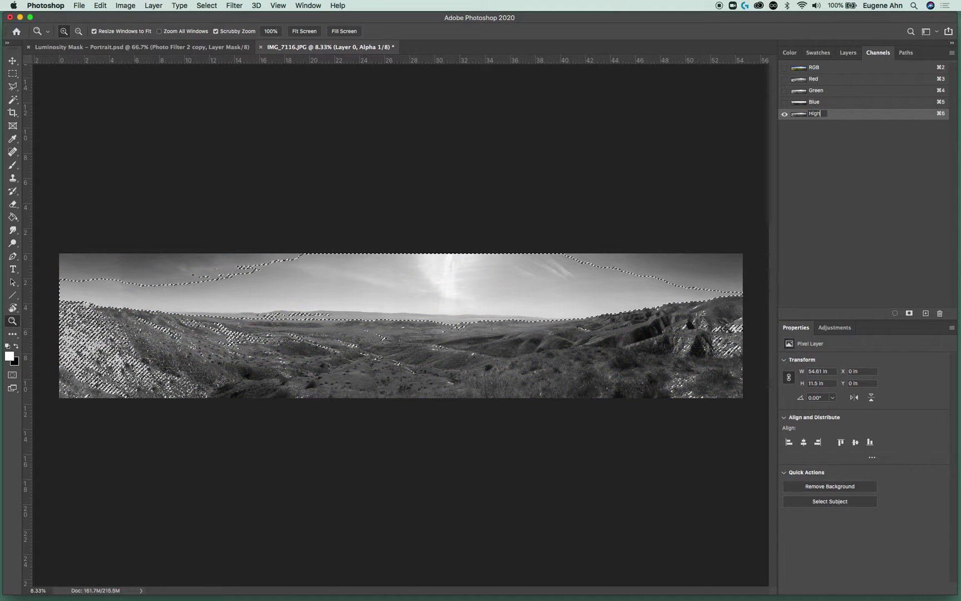
text(highlights)
key(Return)
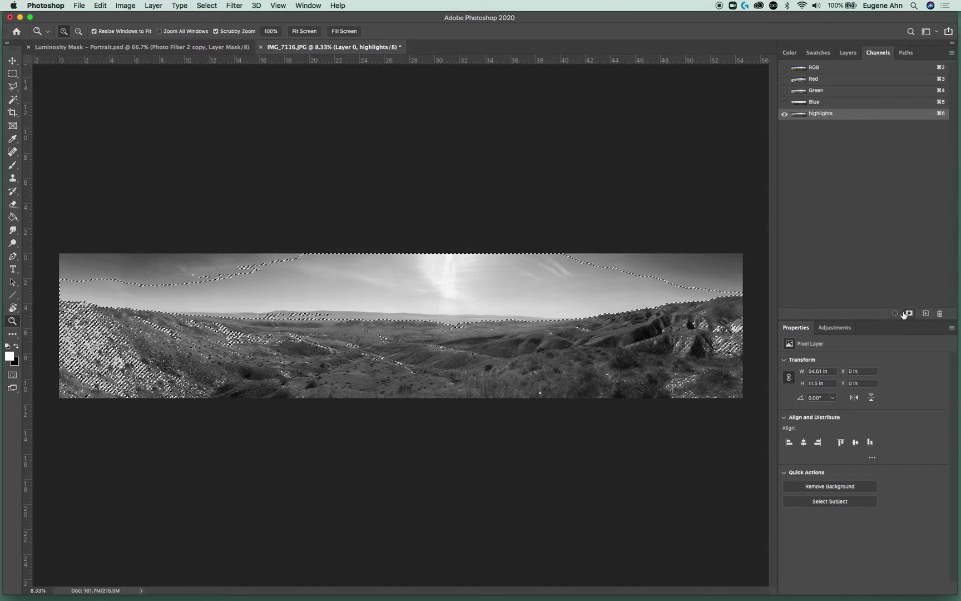
Duplicate the highlights channel as "shadows" within the same document.
right_click(840, 114)
click(854, 118)
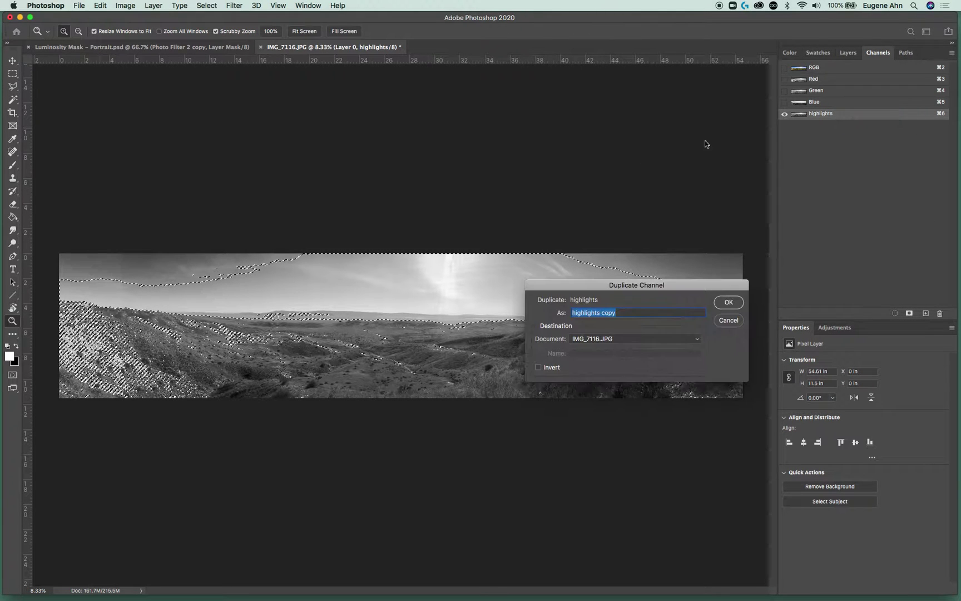
text(shadows)
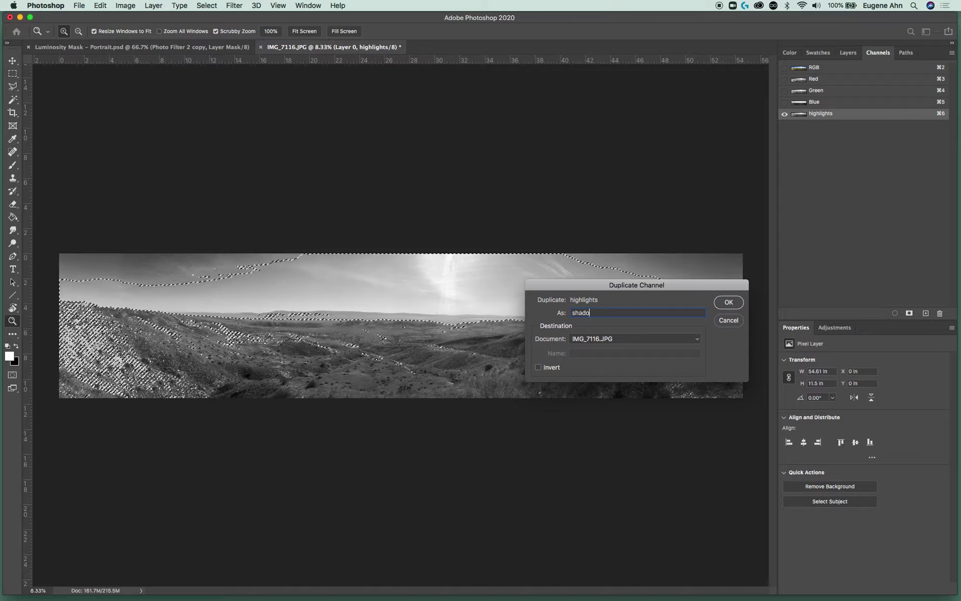
click(729, 303)
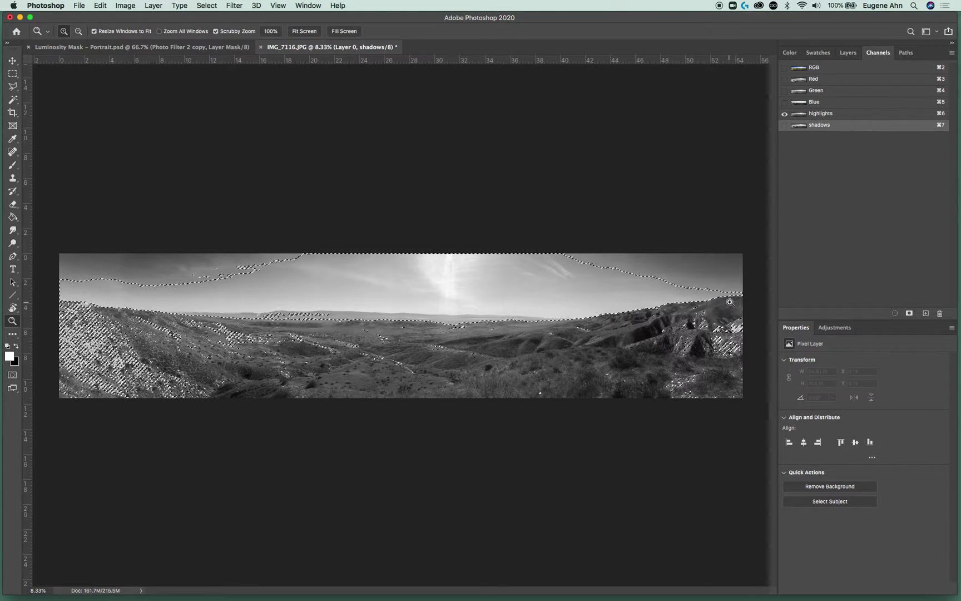
Display only the shadows channel, clear the active selection and invert the entire channel.
click(784, 126)
click(811, 129)
key(super+i)
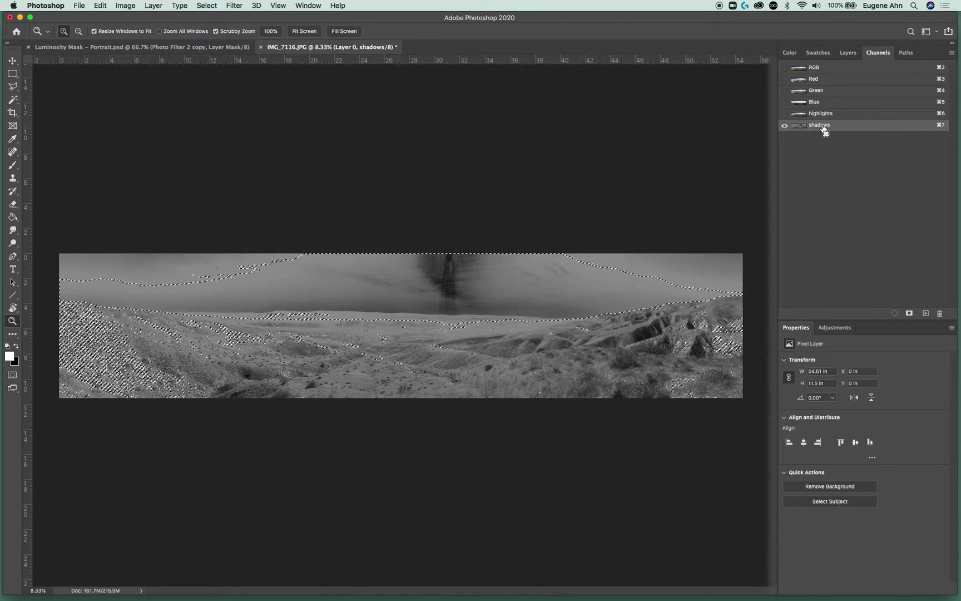
key(super+z)
key(super+d)
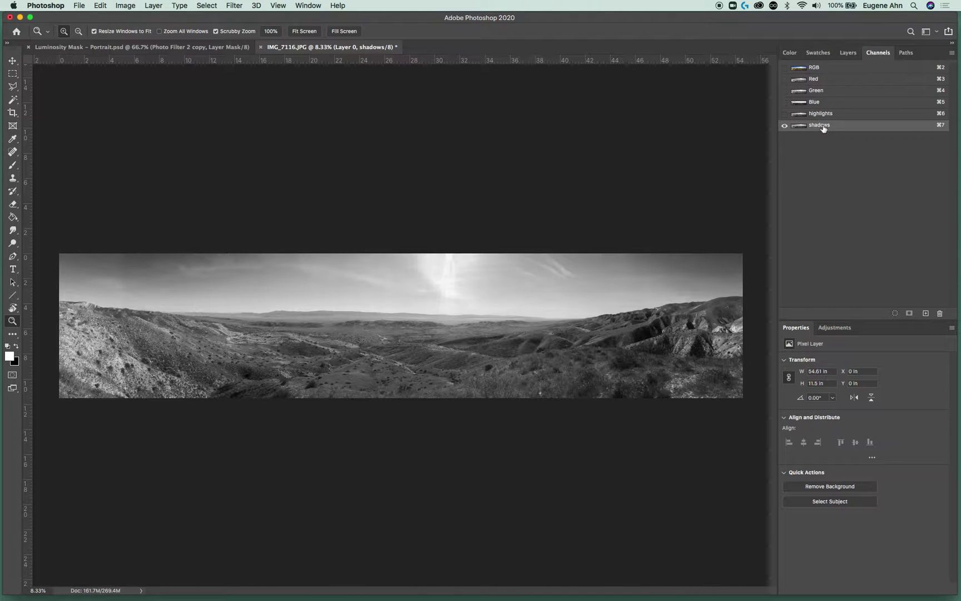
key(super+i)
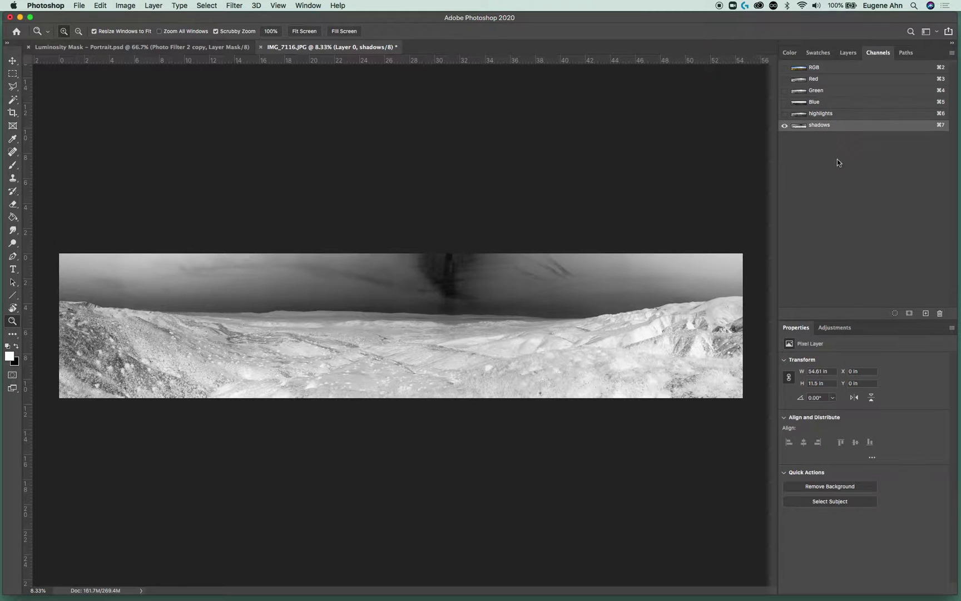
Load the highlights channel as a selection and intersect it with the shadows channel.
click(784, 114)
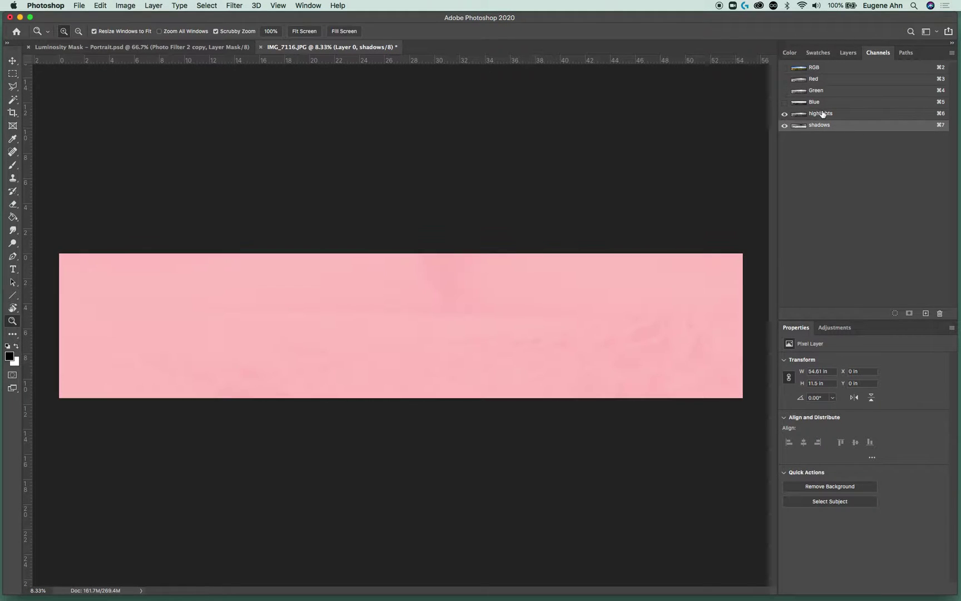
click(784, 125)
click(823, 113)
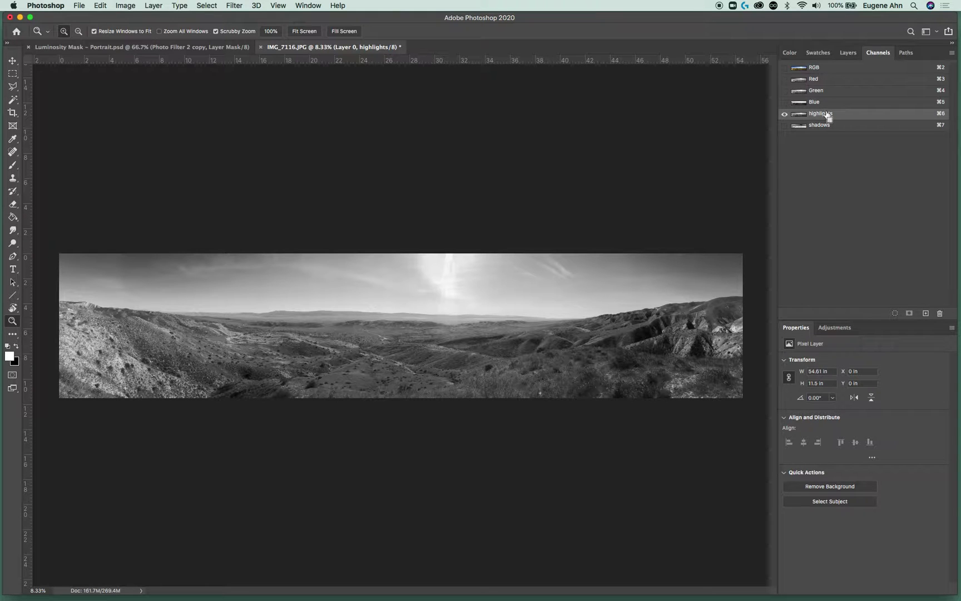
super+click(799, 115)
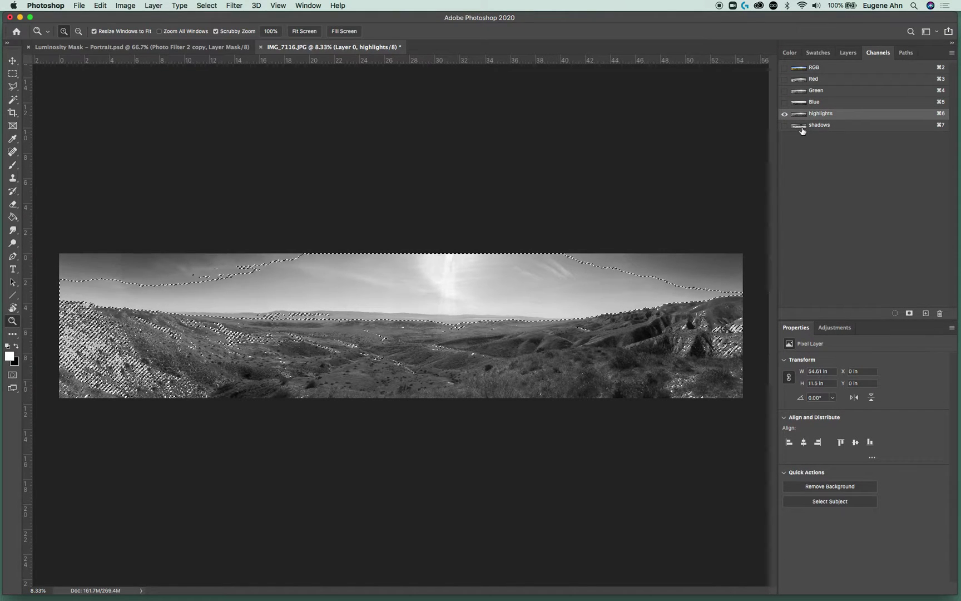
alt+shift+super+click(799, 125)
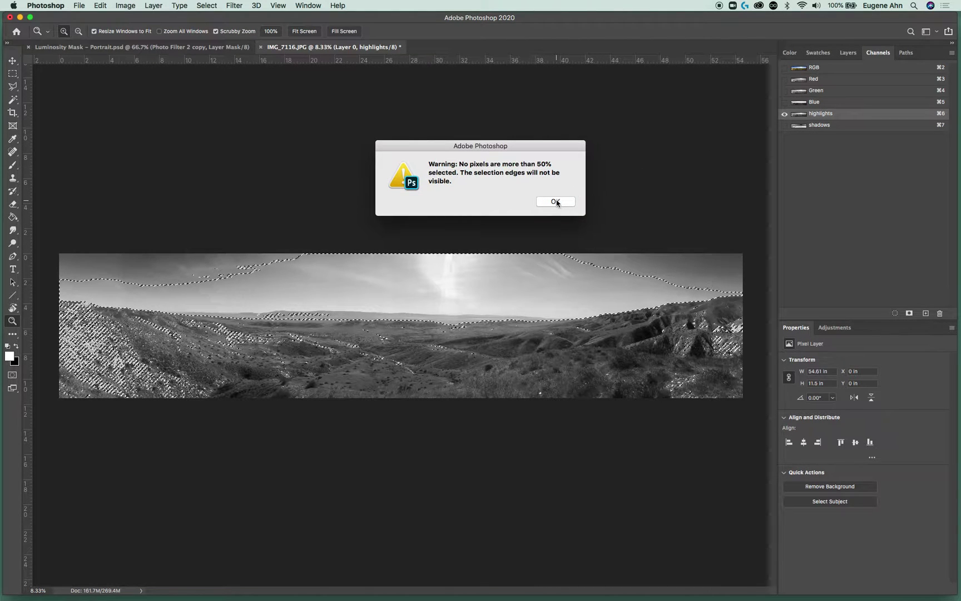
click(555, 202)
Save the intersected selection as a new alpha channel named "midtones".
click(909, 314)
click(817, 139)
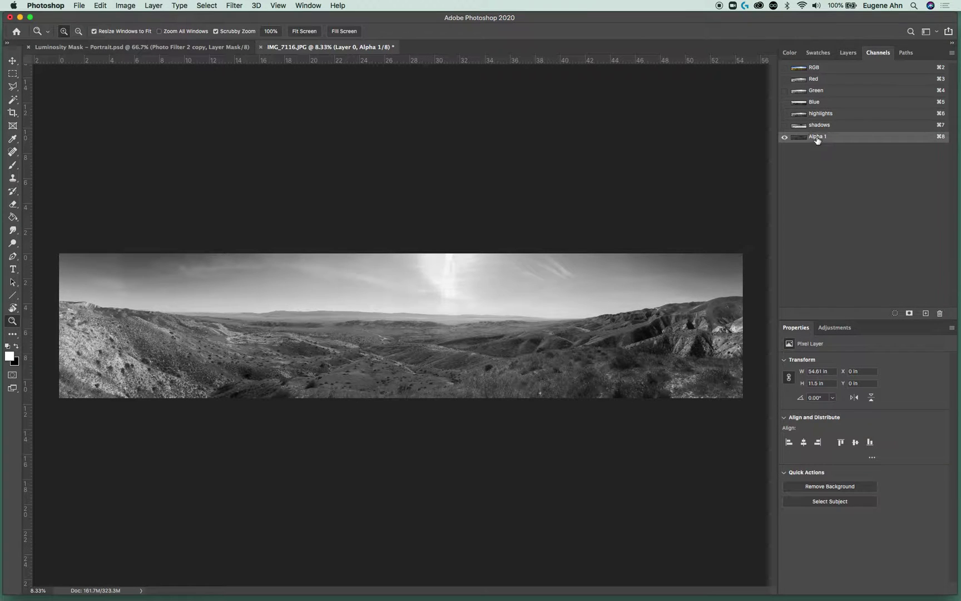
double_click(817, 137)
text(midtones)
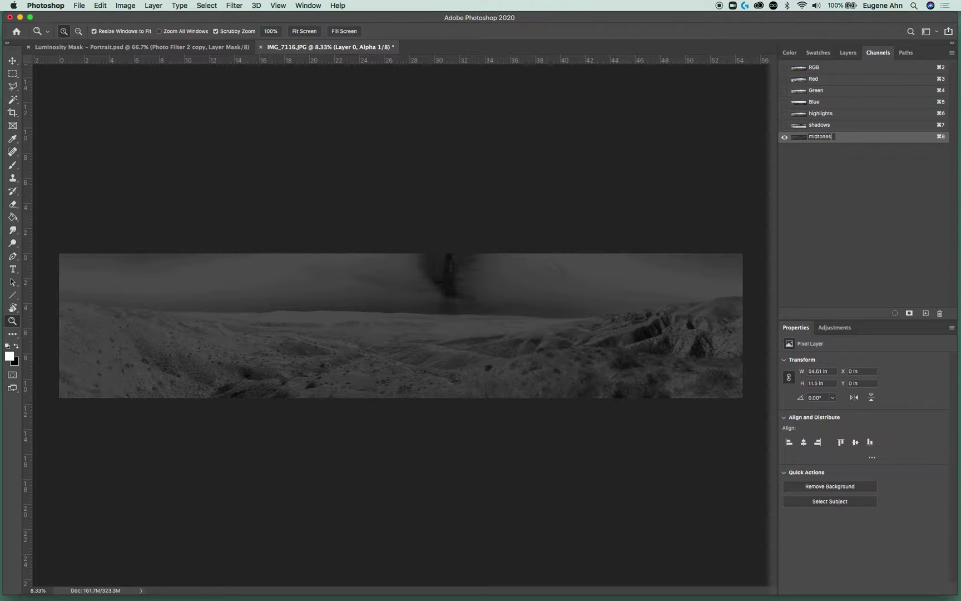
key(Return)
Compare the highlights and shadows channels with the full-colour RGB image.
click(785, 137)
click(785, 113)
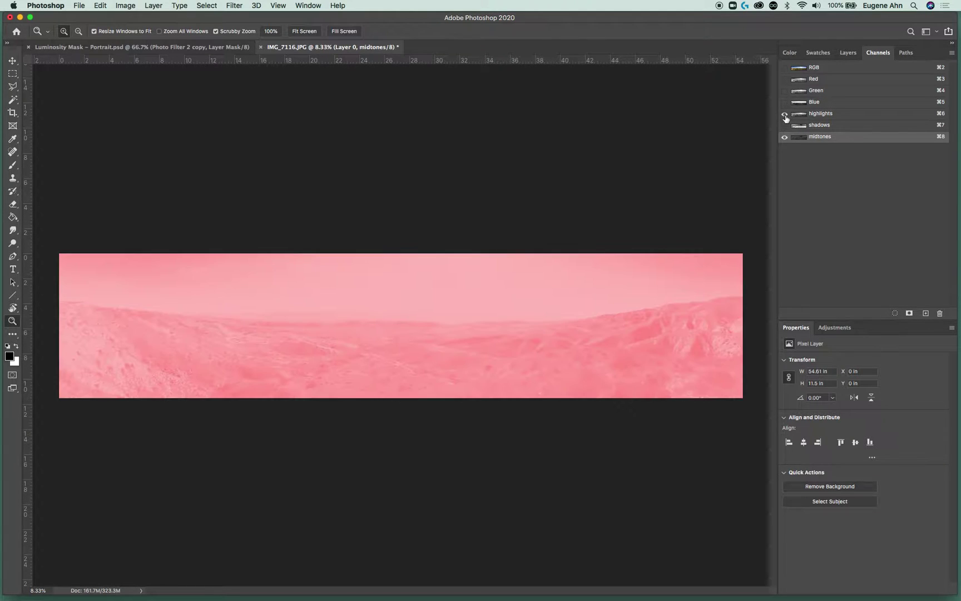
click(784, 137)
click(824, 114)
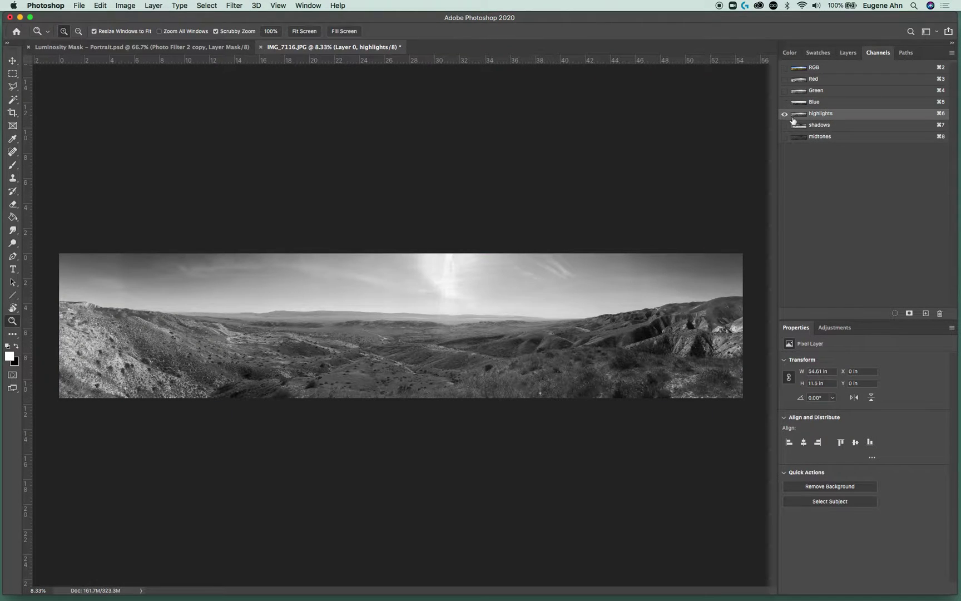
click(819, 126)
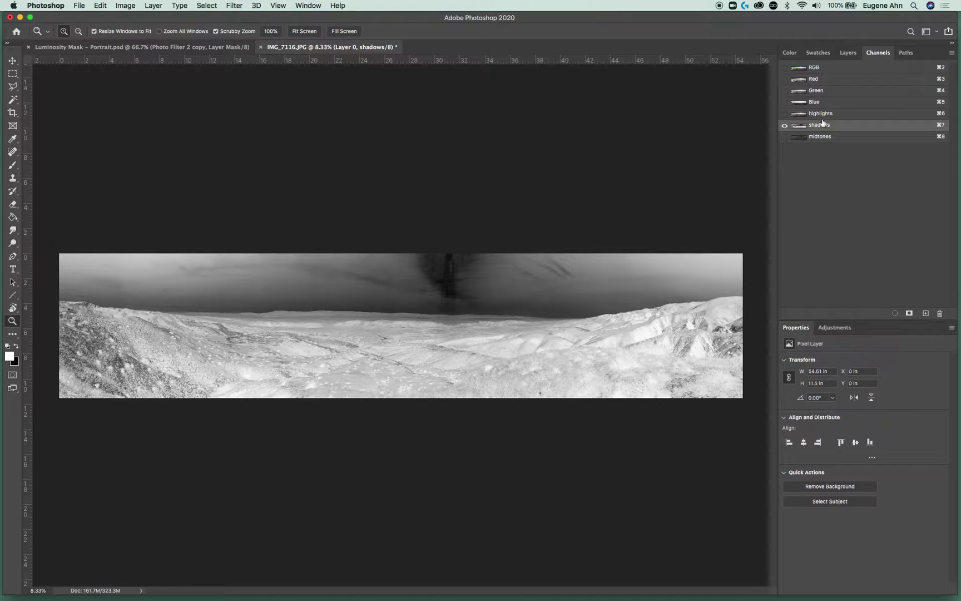
click(821, 114)
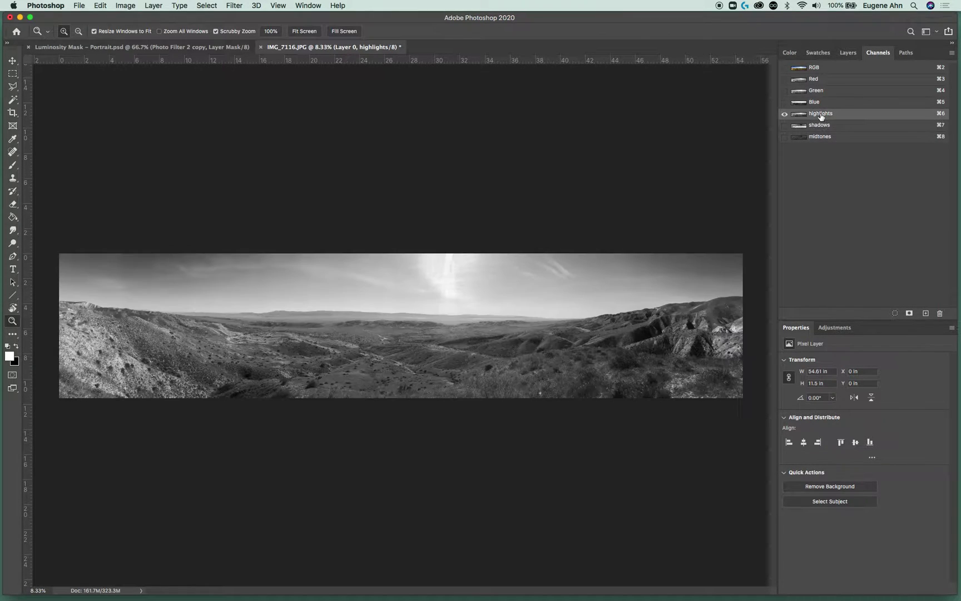
click(821, 69)
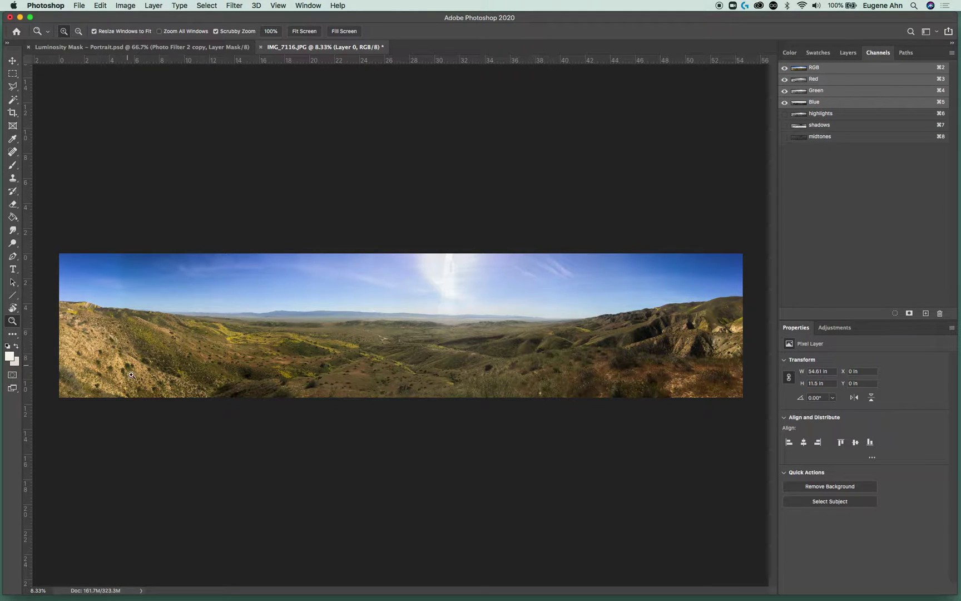
click(828, 116)
click(825, 128)
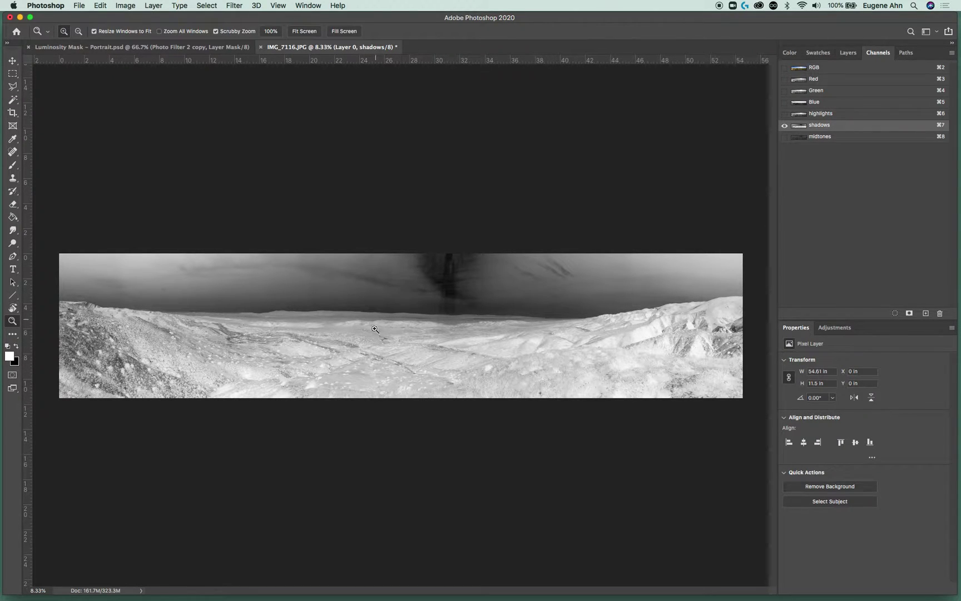
Load the shadows channel as a selection and intersect it with the same channel to narrow it to darker tones.
super+double_click(802, 127)
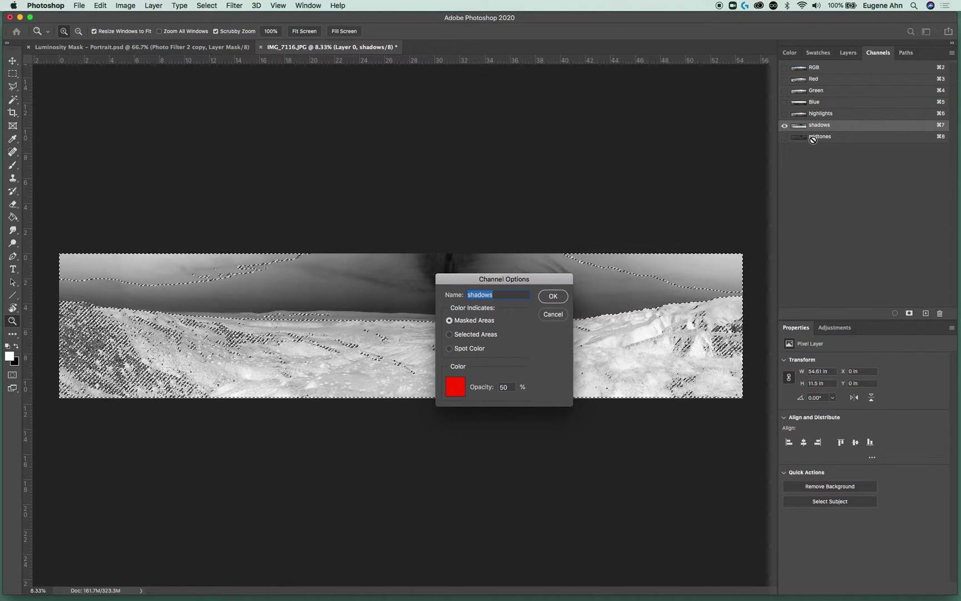
click(559, 300)
super+click(801, 131)
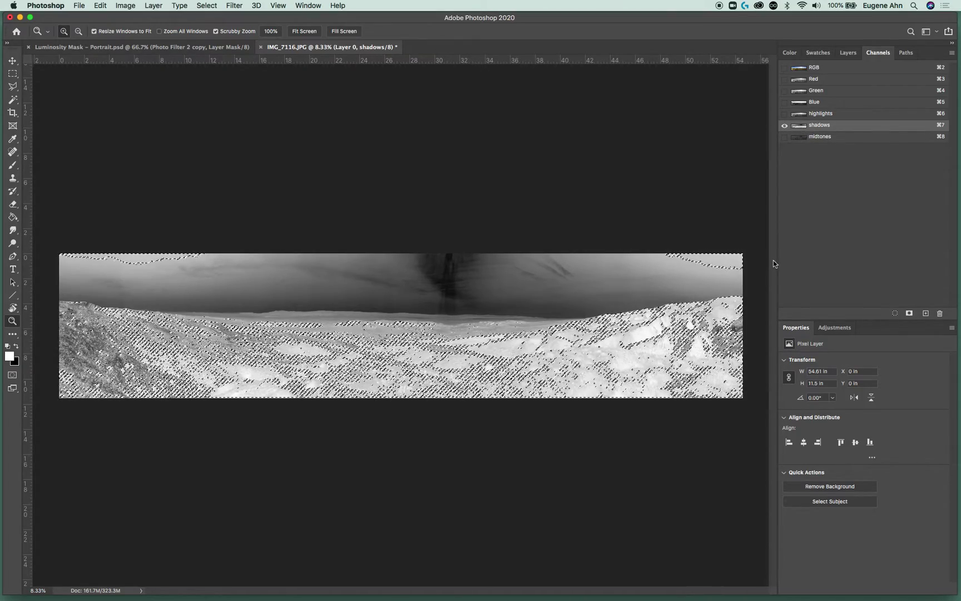
Save the narrowed shadow selection as a new alpha channel named "shadows2".
click(909, 314)
double_click(821, 148)
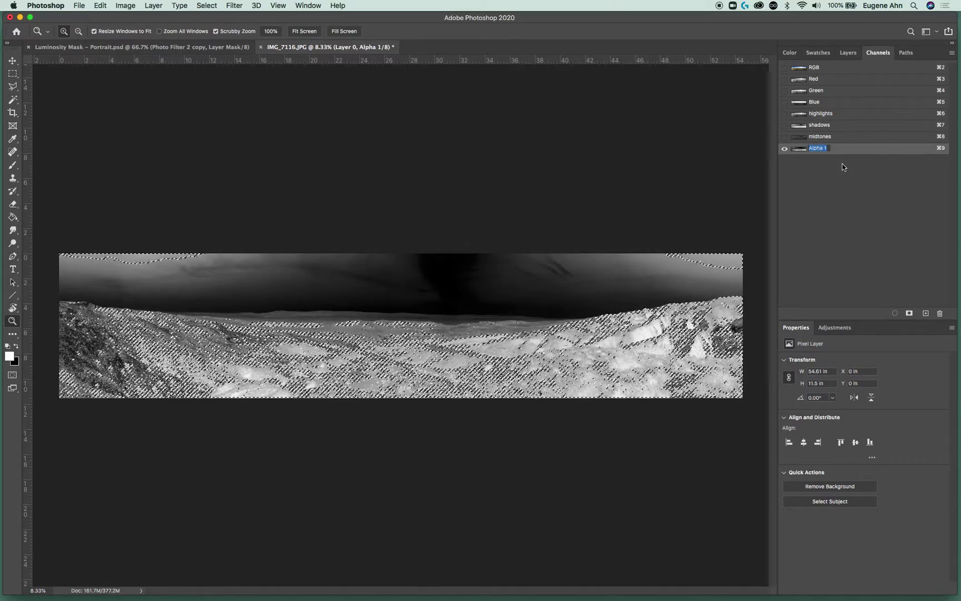
text(sh)
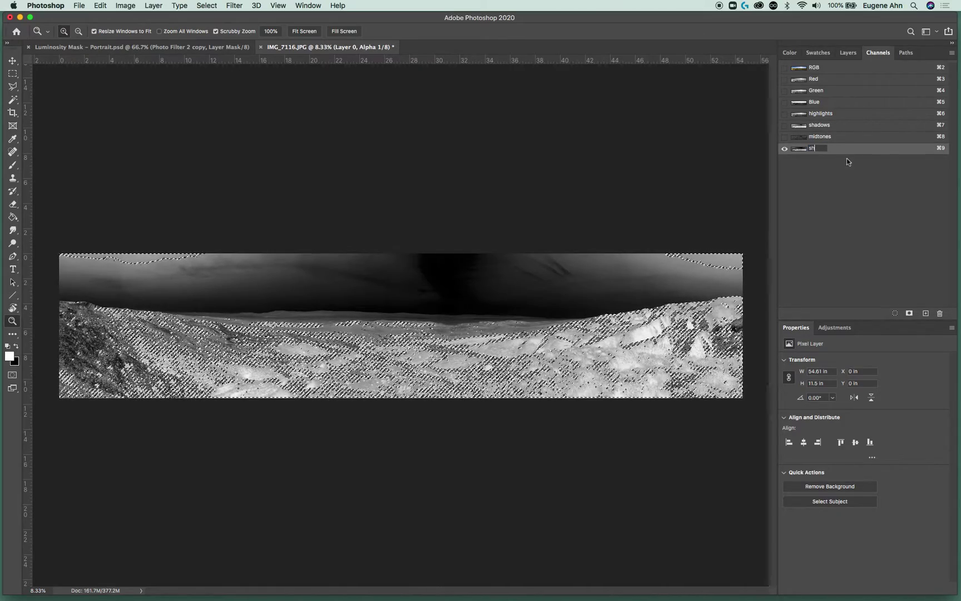
text(adows2)
key(Return)
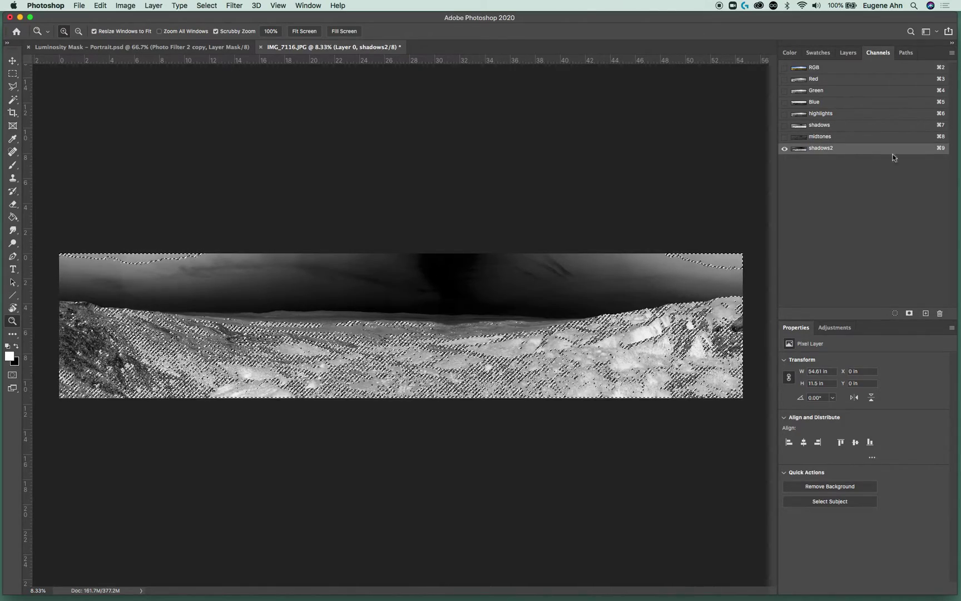
Compare the shadows channel with the shadows2 channel by viewing them alternately.
click(784, 125)
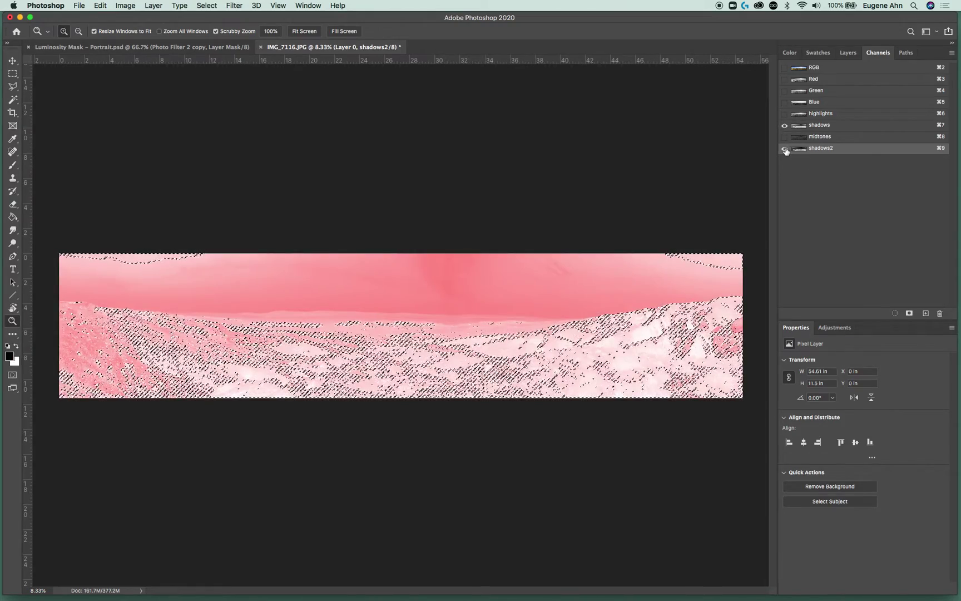
click(784, 150)
click(814, 128)
click(821, 149)
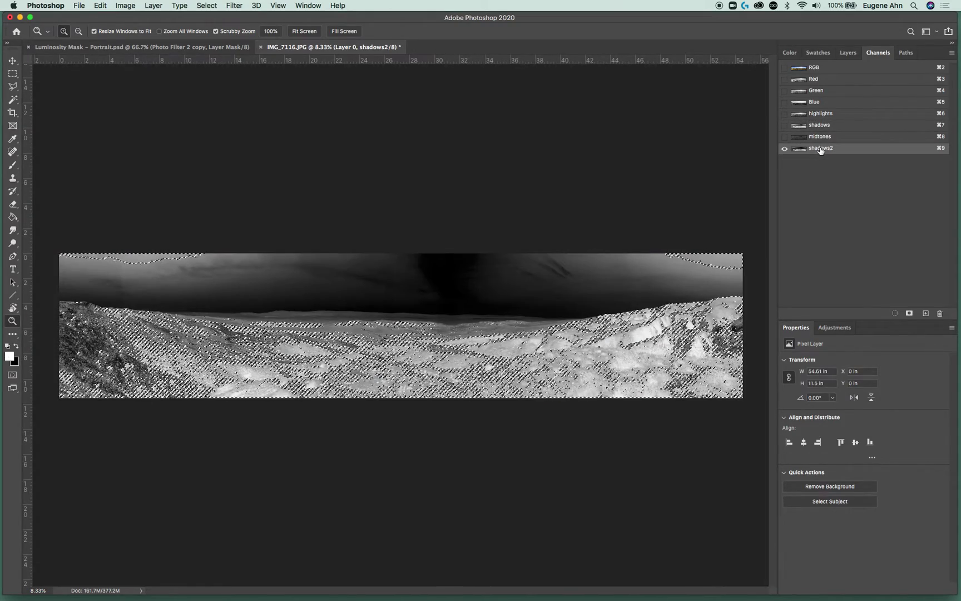
click(820, 126)
click(819, 149)
click(815, 126)
Replace the current selection with one loaded from the highlights channel and return to the RGB composite.
click(818, 114)
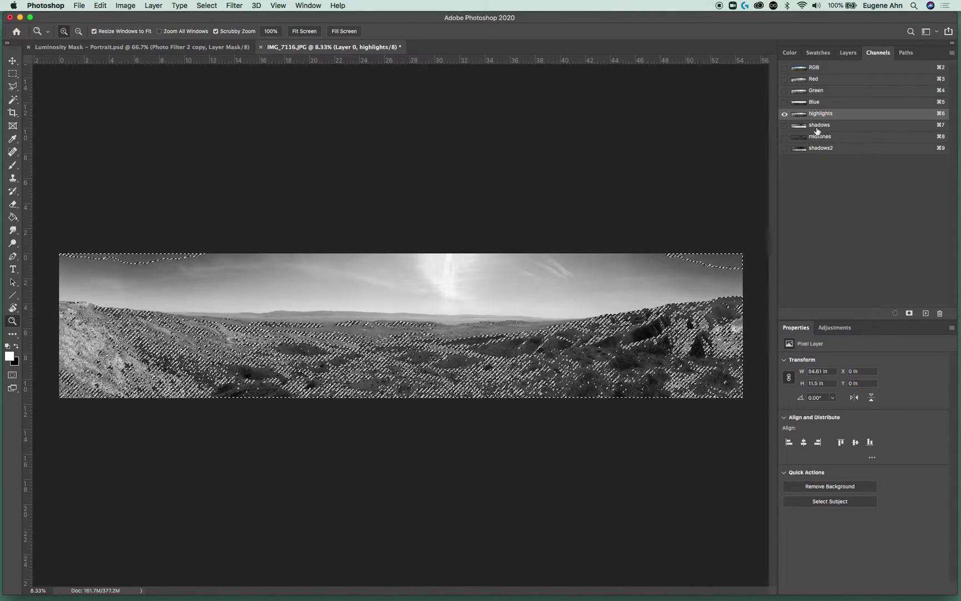
key(super+d)
super+click(800, 116)
click(837, 68)
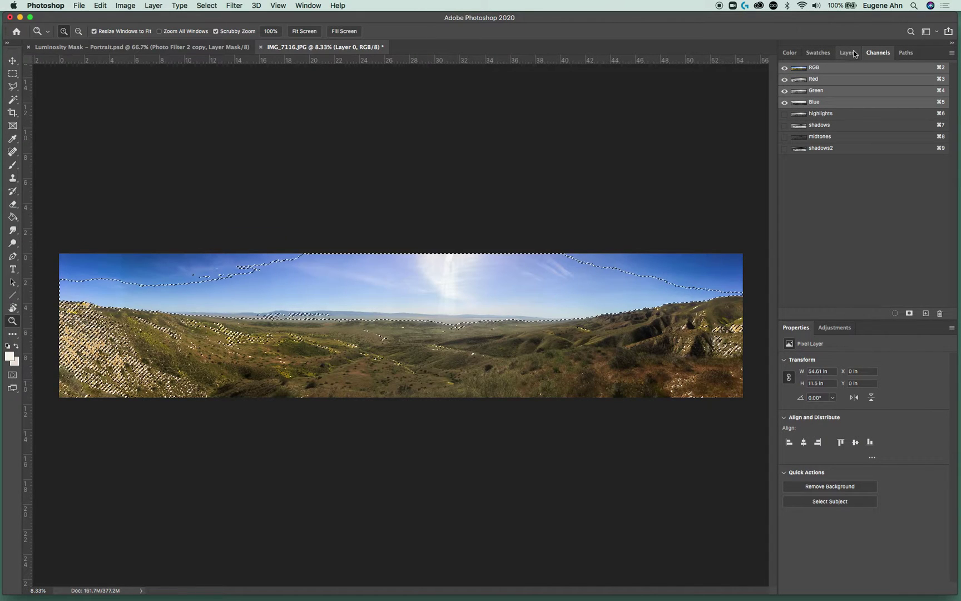
Add a Curves adjustment layer above Layer 0, masked by the highlights selection.
click(848, 52)
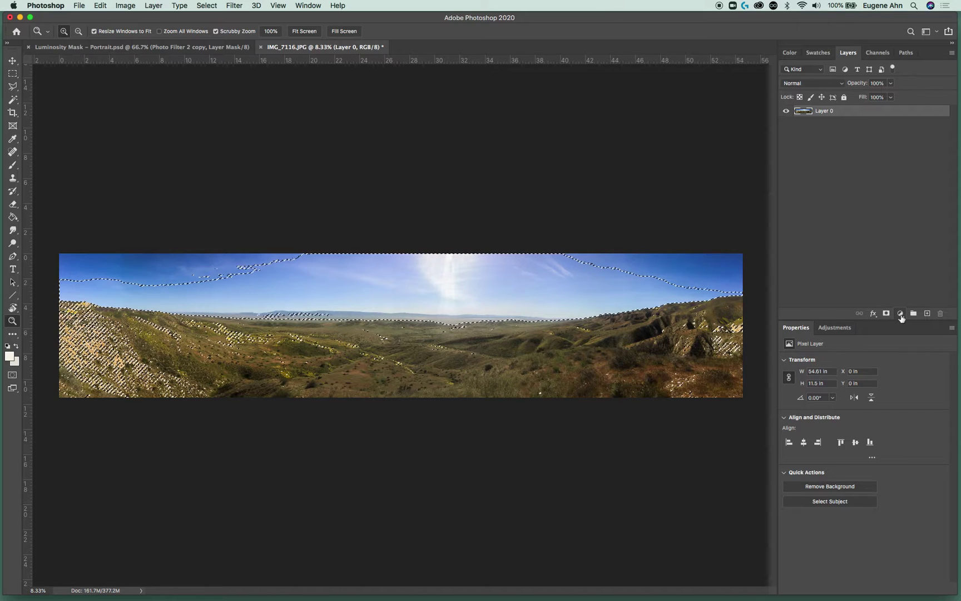
click(900, 314)
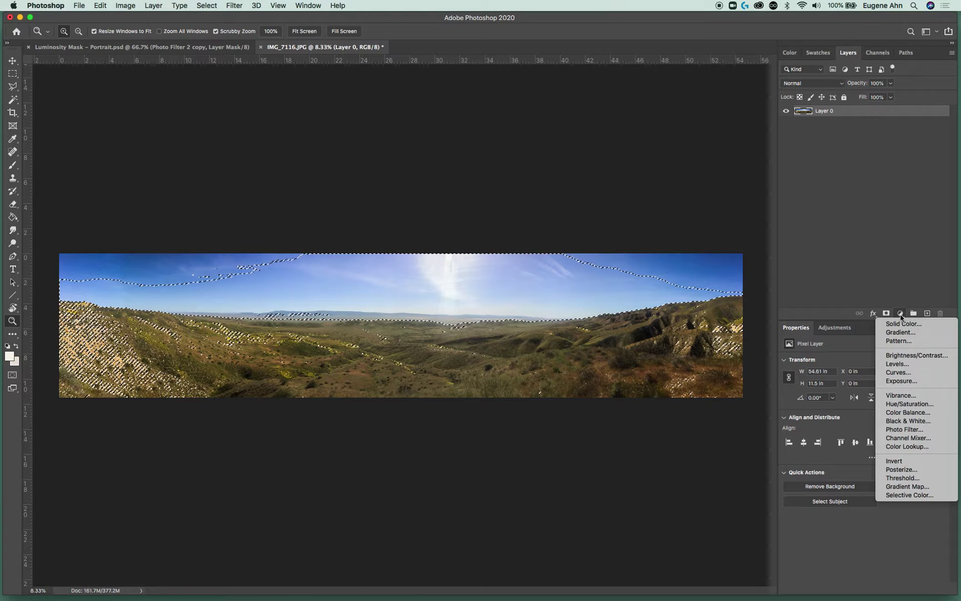
click(897, 372)
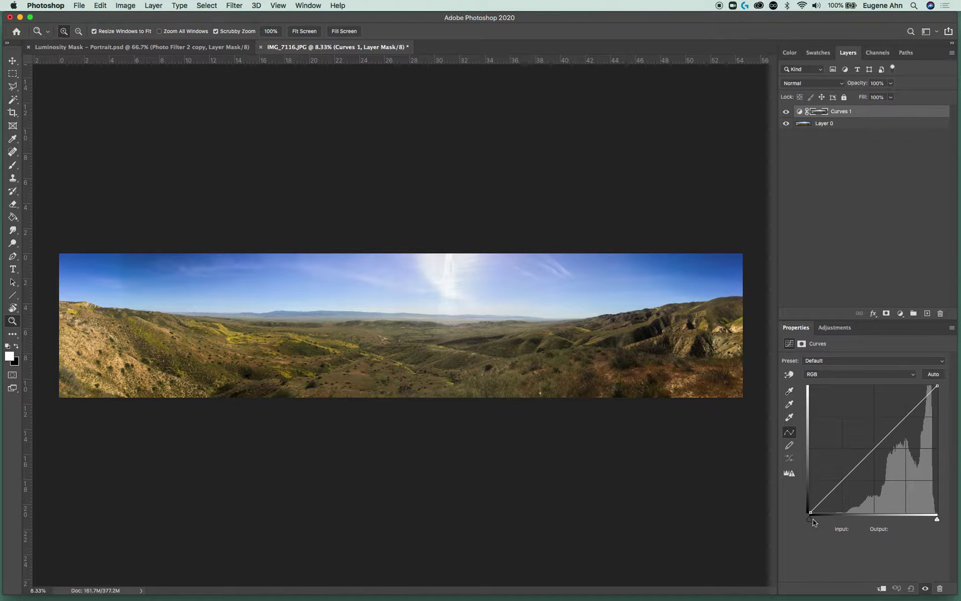
Darken the Curves adjustment by moving the black point to input 118 and slightly lowering the white point's output.
drag(810, 519, 858, 521)
mouse_move(937, 388)
mouse_down()
mouse_move(918, 383)
mouse_move(936, 386)
mouse_move(944, 424)
mouse_move(943, 402)
mouse_up()
mouse_move(860, 520)
mouse_down()
mouse_move(835, 520)
mouse_move(895, 516)
mouse_move(868, 518)
mouse_up()
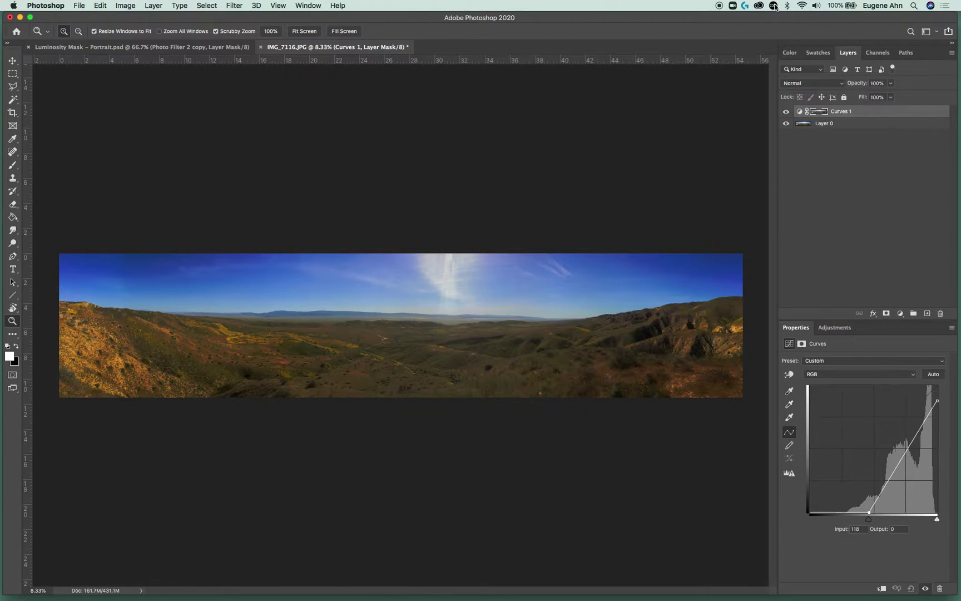
Compare the panorama with and without the Curves adjustment layer by toggling its visibility.
click(787, 111)
click(786, 112)
click(786, 112)
click(787, 112)
click(787, 112)
click(786, 111)
Paint black over the whole landscape on the Curves 1 layer mask with a 2100 px brush, limiting the darkening to the sky.
key(x)
key(b)
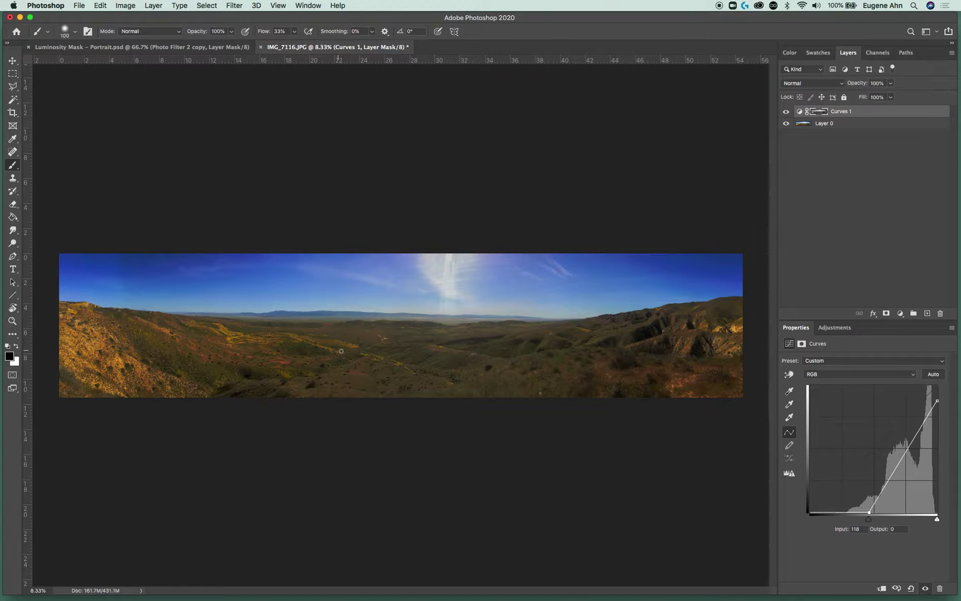
click(817, 114)
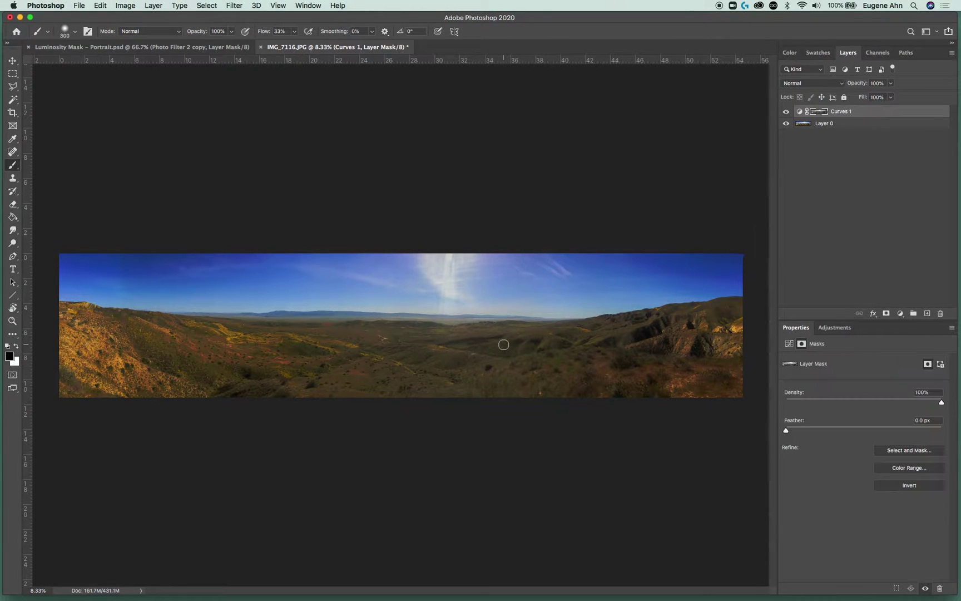
key(bracketright)
key(bracketright)
key(bracketright)
key(bracketright)
key(bracketright)
key(bracketright)
key(bracketright)
key(bracketright)
key(bracketright)
key(bracketright)
key(bracketright)
key(bracketright)
mouse_move(517, 360)
mouse_down()
mouse_move(690, 362)
mouse_move(616, 362)
mouse_move(711, 350)
mouse_move(729, 344)
mouse_move(631, 352)
mouse_move(725, 355)
mouse_up()
mouse_move(602, 400)
mouse_down()
mouse_move(451, 371)
mouse_move(225, 400)
mouse_move(389, 390)
mouse_move(143, 382)
mouse_move(178, 393)
mouse_move(219, 379)
mouse_move(137, 376)
mouse_up()
drag(141, 367, 170, 360)
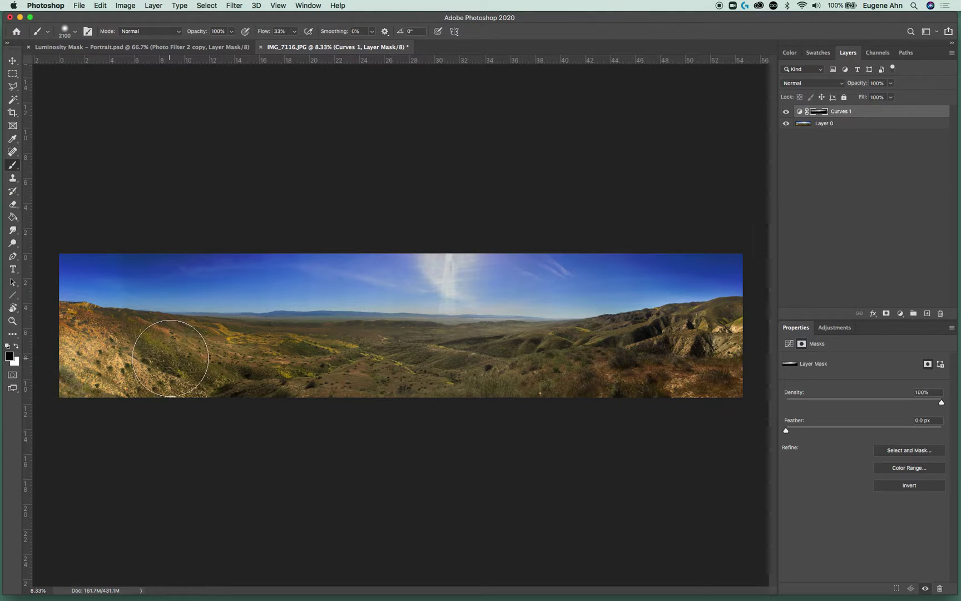
drag(239, 361, 61, 348)
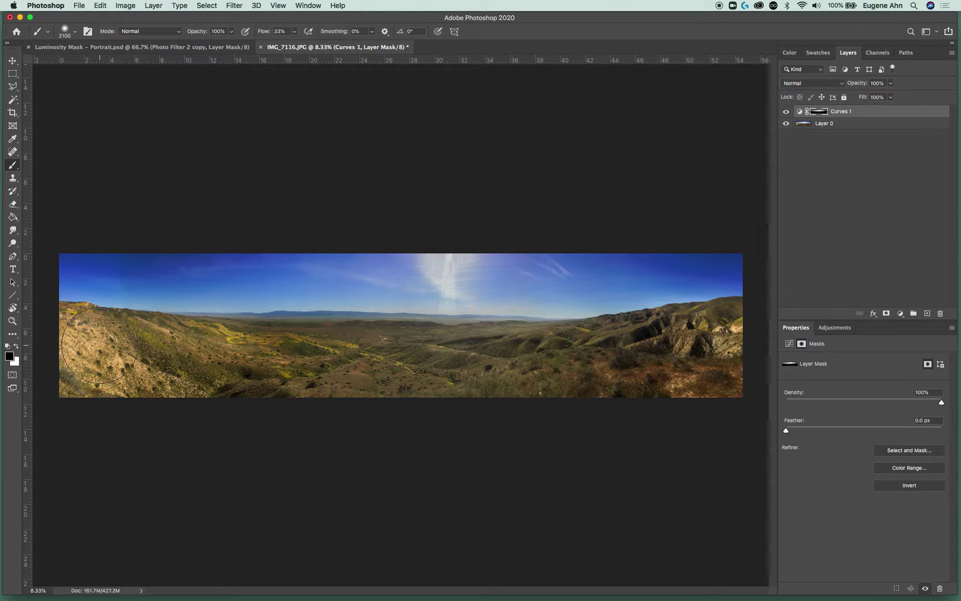
drag(329, 356, 519, 357)
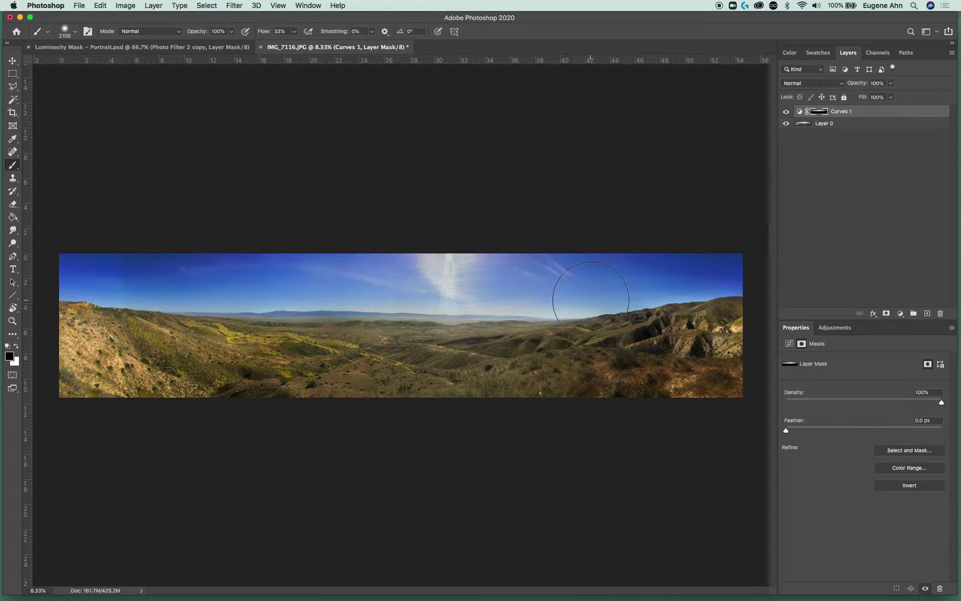
Paint white along the horizon on the Curves 1 mask with a 700 px brush at 35% opacity.
key(x)
key(bracketleft)
key(bracketleft)
key(bracketleft)
key(bracketleft)
key(bracketleft)
key(bracketleft)
key(bracketleft)
key(bracketleft)
key(bracketleft)
key(bracketleft)
key(bracketleft)
key(bracketleft)
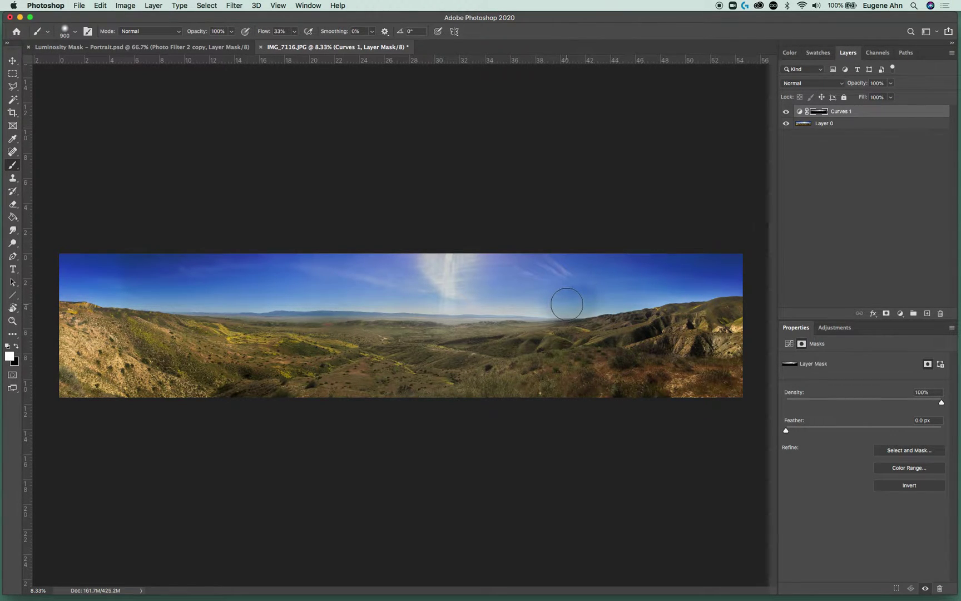
key(bracketleft)
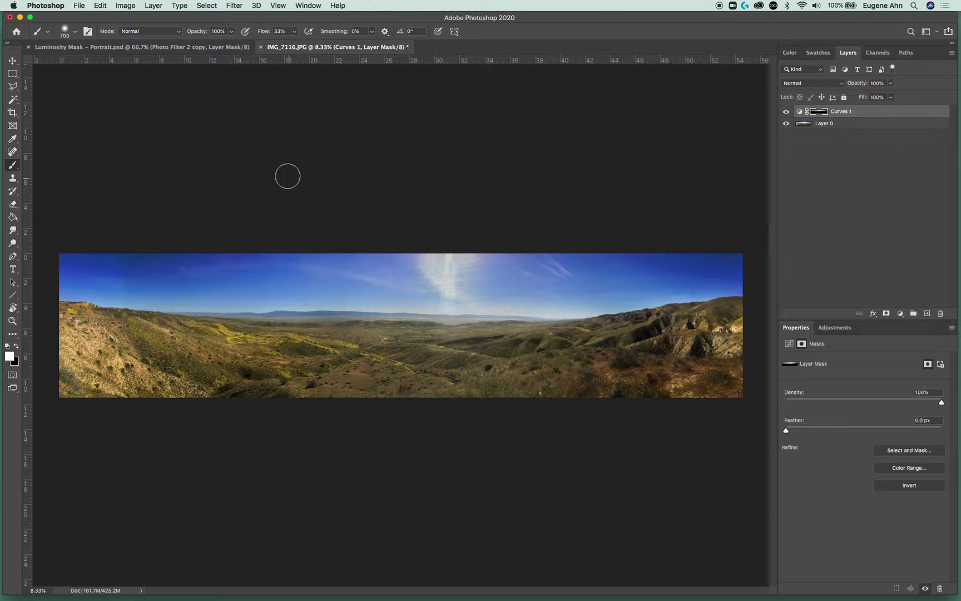
click(232, 32)
drag(232, 45, 200, 43)
mouse_move(575, 314)
mouse_down()
mouse_move(456, 326)
mouse_move(516, 323)
mouse_move(133, 304)
mouse_move(222, 317)
mouse_up()
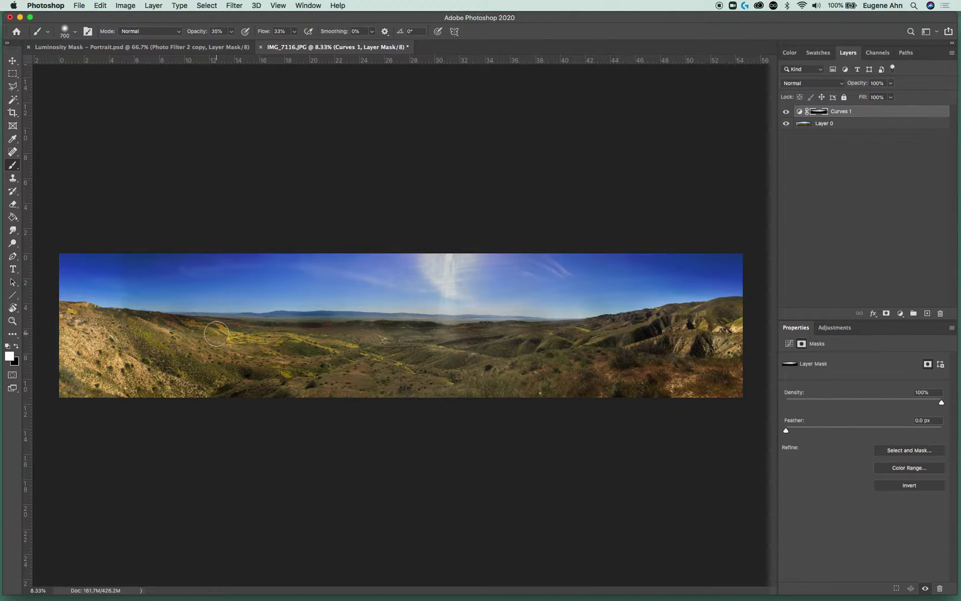
Soften the darkened band below the horizon by painting black on the Curves 1 mask with a 900 px brush at 12% flow.
key(x)
click(294, 32)
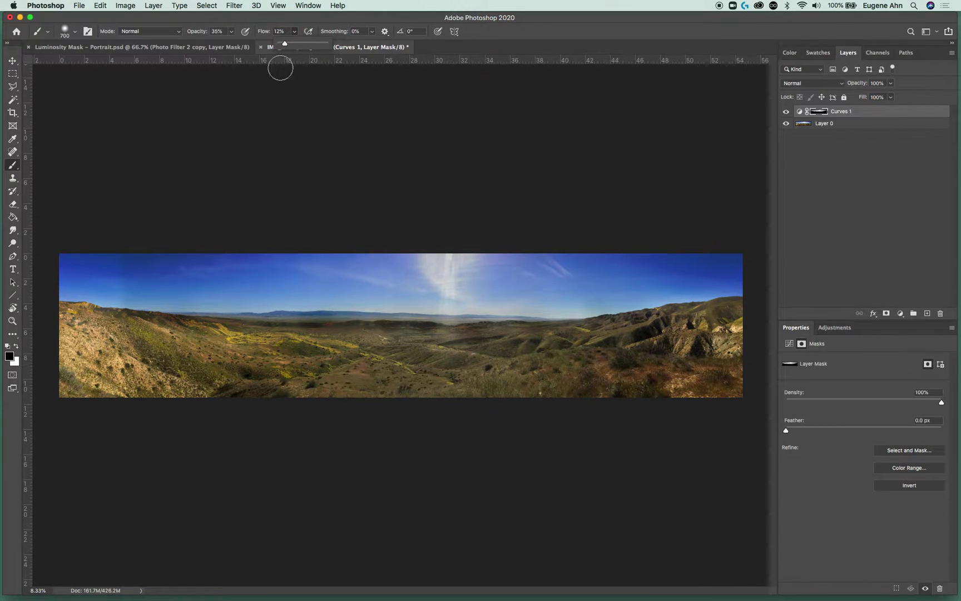
key(bracketright)
key(bracketright)
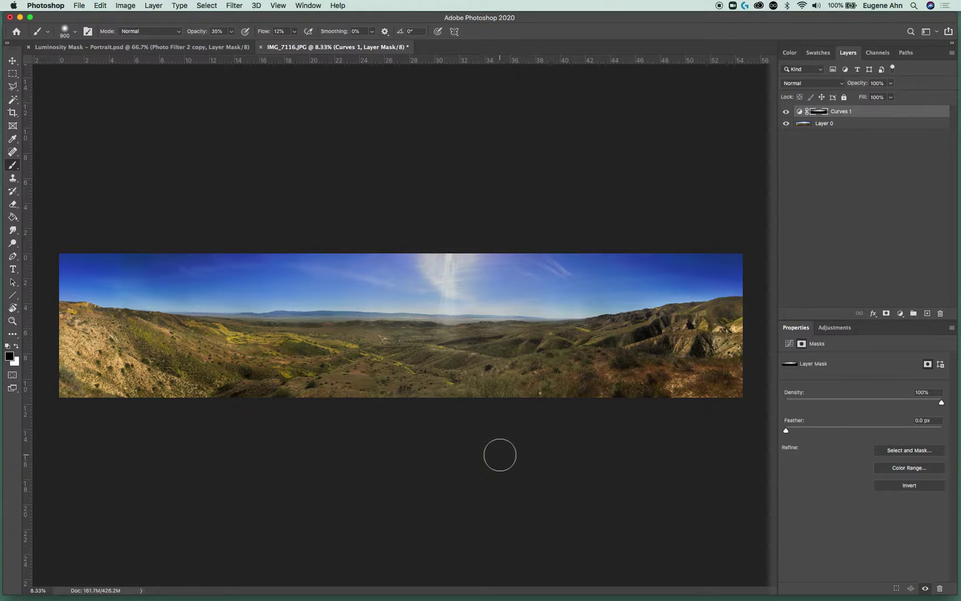
Check the repainted Curves mask by hiding and showing the Curves 1 layer.
click(786, 112)
click(787, 112)
click(786, 112)
click(787, 112)
Load the shadows channel as a selection and return to the RGB composite and the layer stack.
click(877, 52)
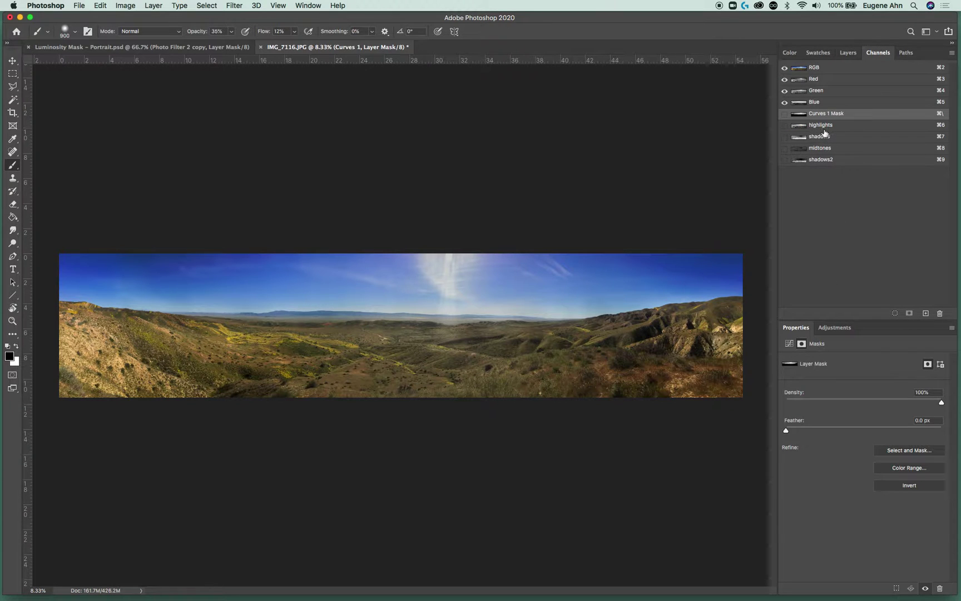
click(793, 139)
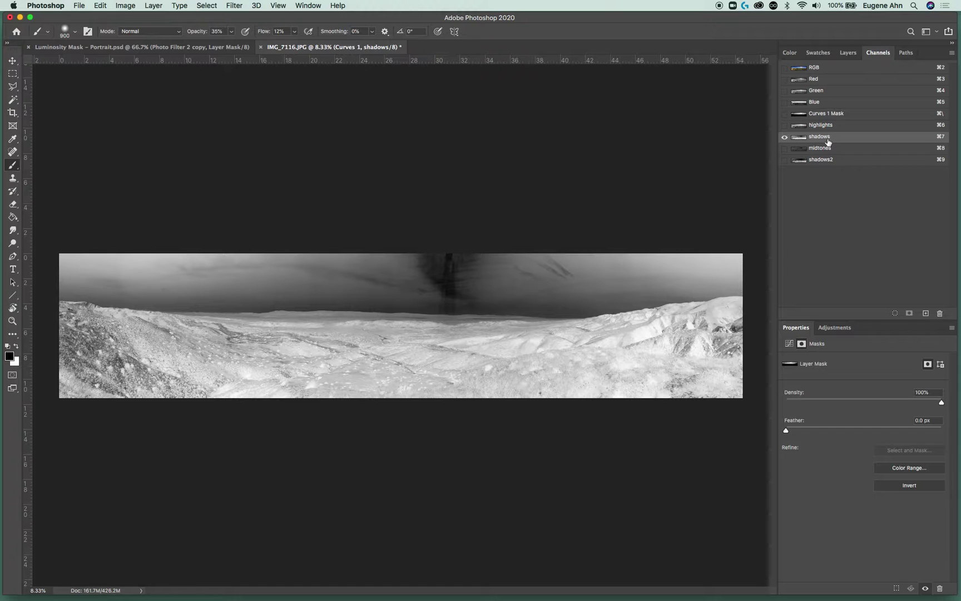
super+click(801, 140)
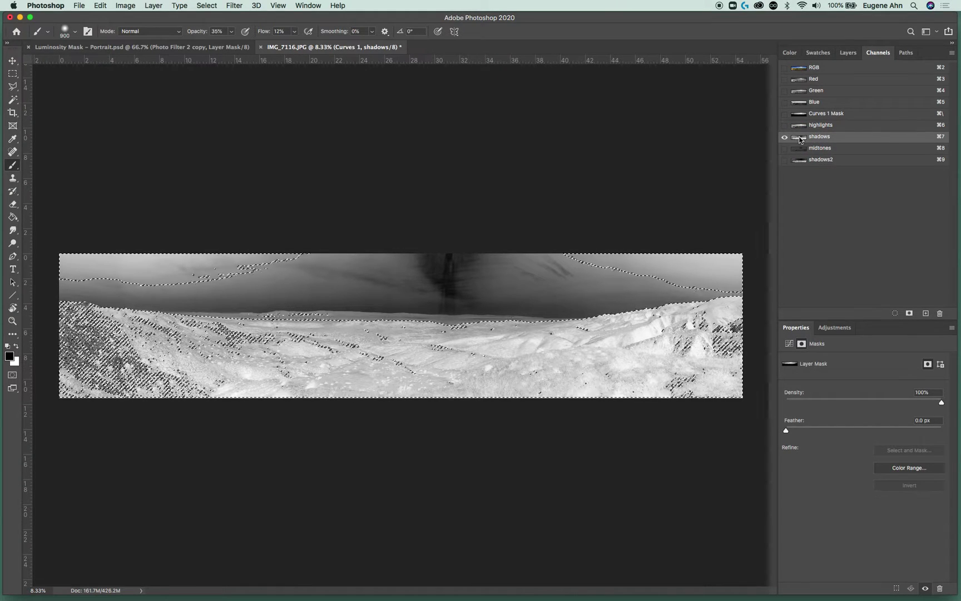
key(super+2)
click(848, 53)
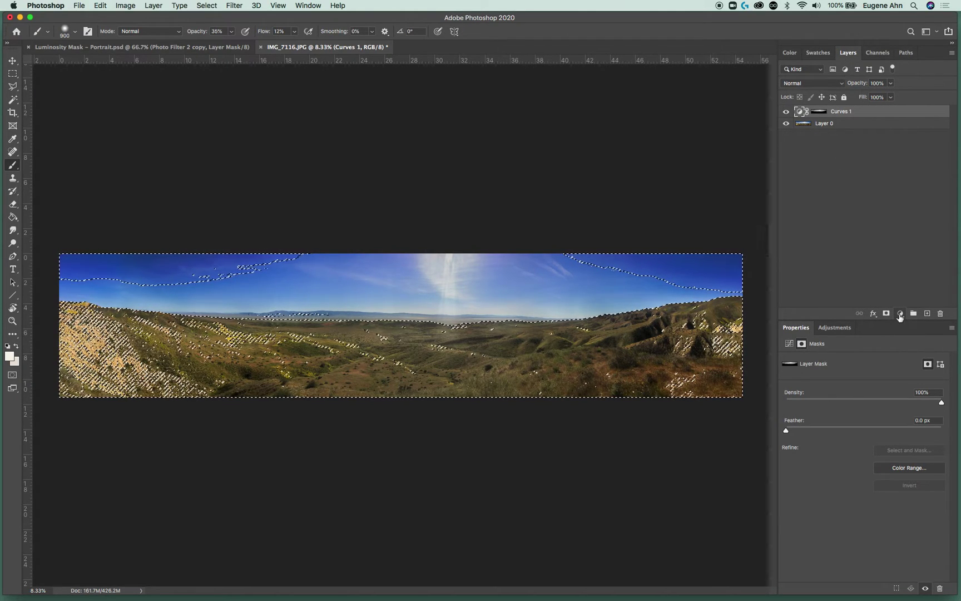
Add a Photo Filter adjustment layer masked by the shadows selection, using Warming Filter (85) at 42% density.
click(899, 314)
click(904, 430)
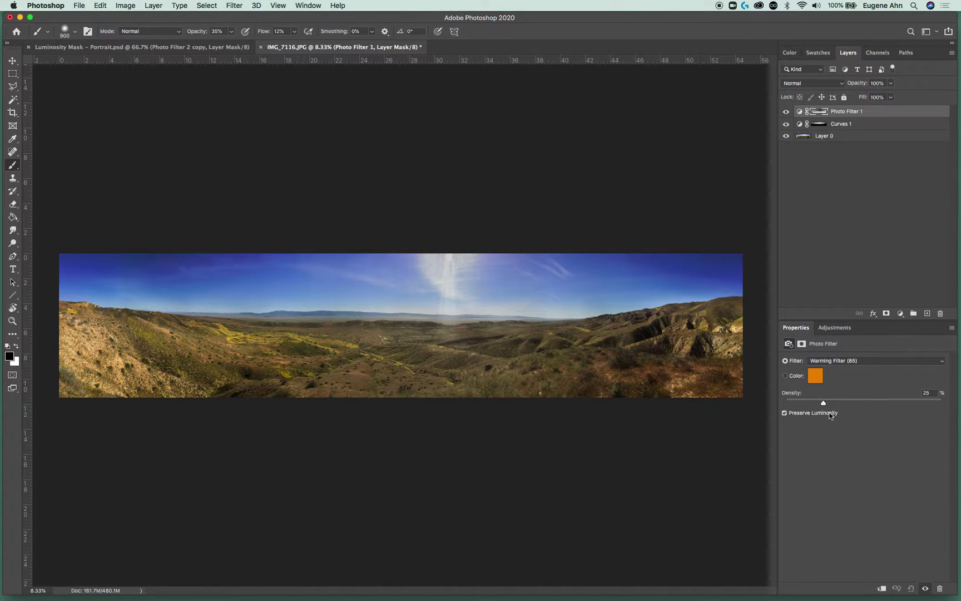
drag(823, 404, 850, 404)
Rename the Photo Filter layer "landscape shadow warmth" and the Curves layer "sky highlight adjust".
double_click(843, 112)
text(lans)
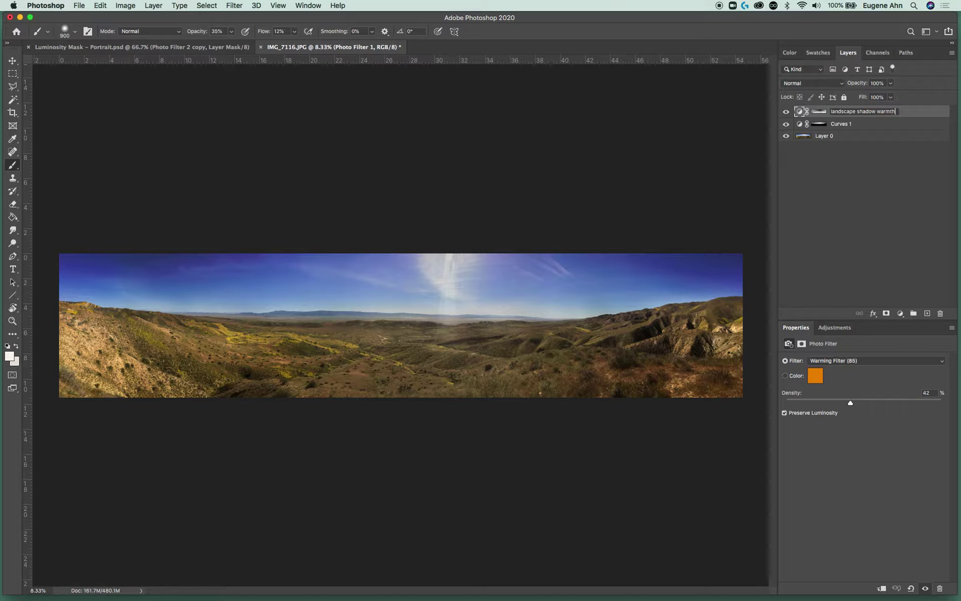
double_click(845, 125)
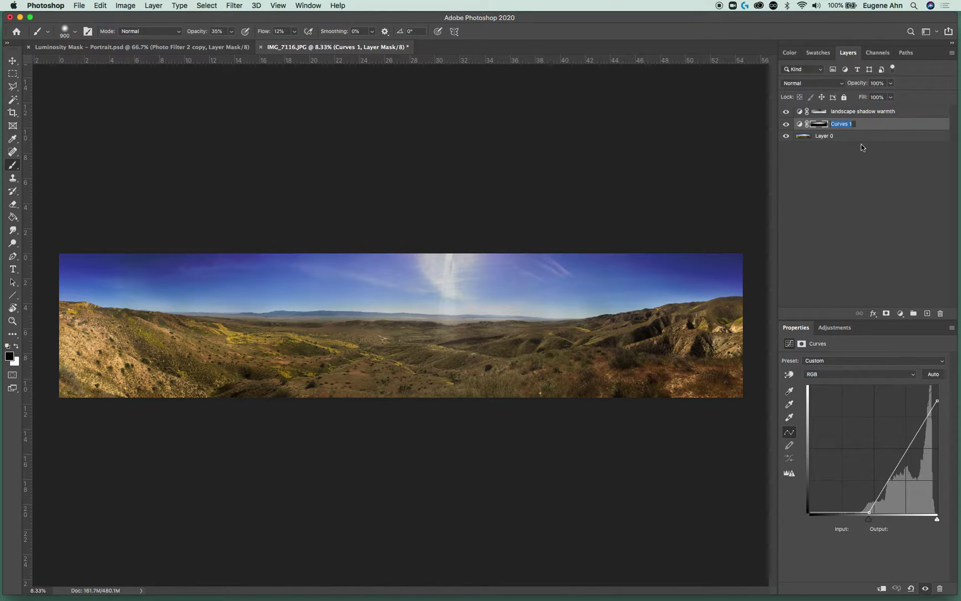
text(sky highlight adjust)
key(Return)
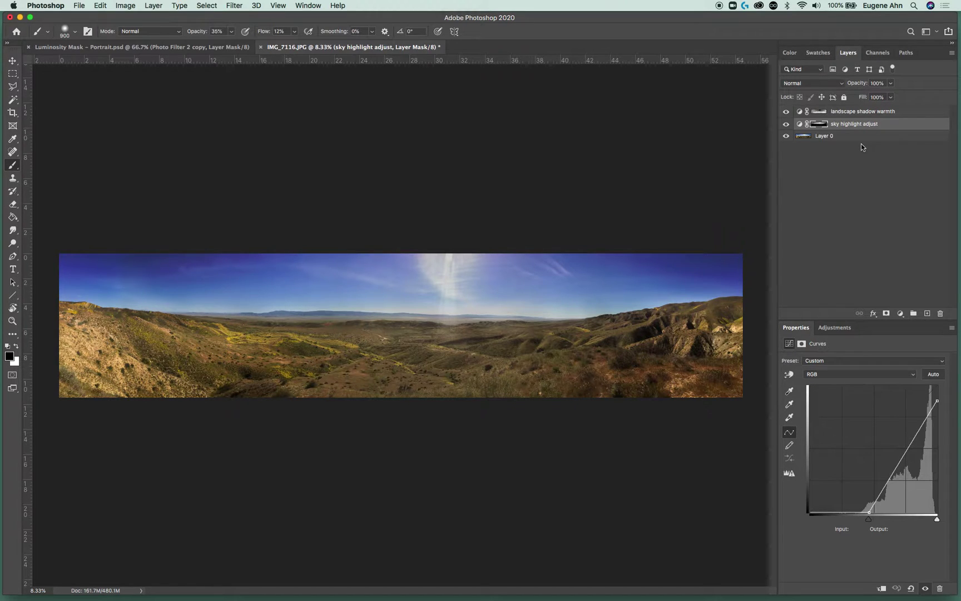
Put both adjustment layers into a new group named "LM work".
click(914, 313)
drag(854, 112, 825, 117)
double_click(824, 112)
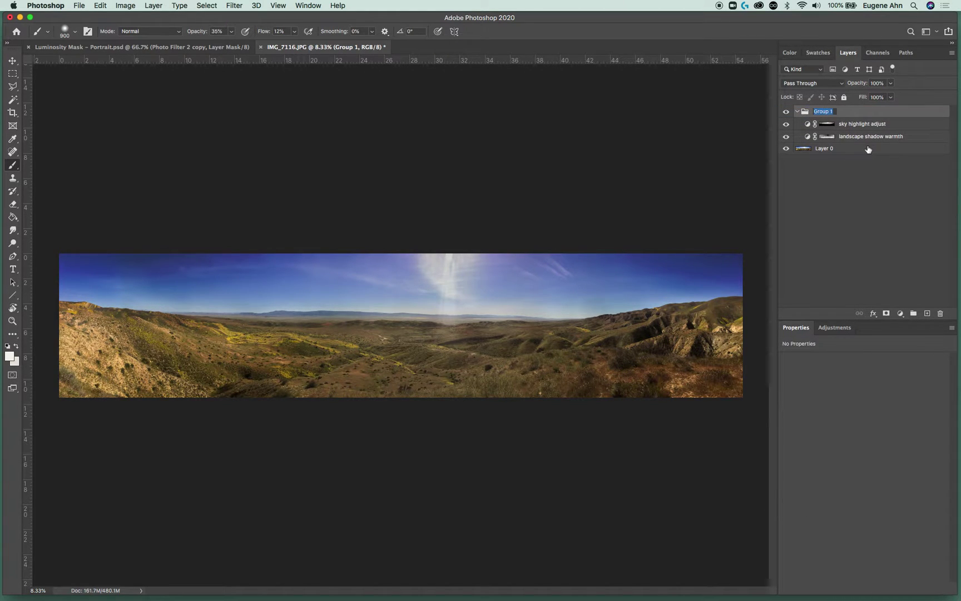
text(LM work)
key(Return)
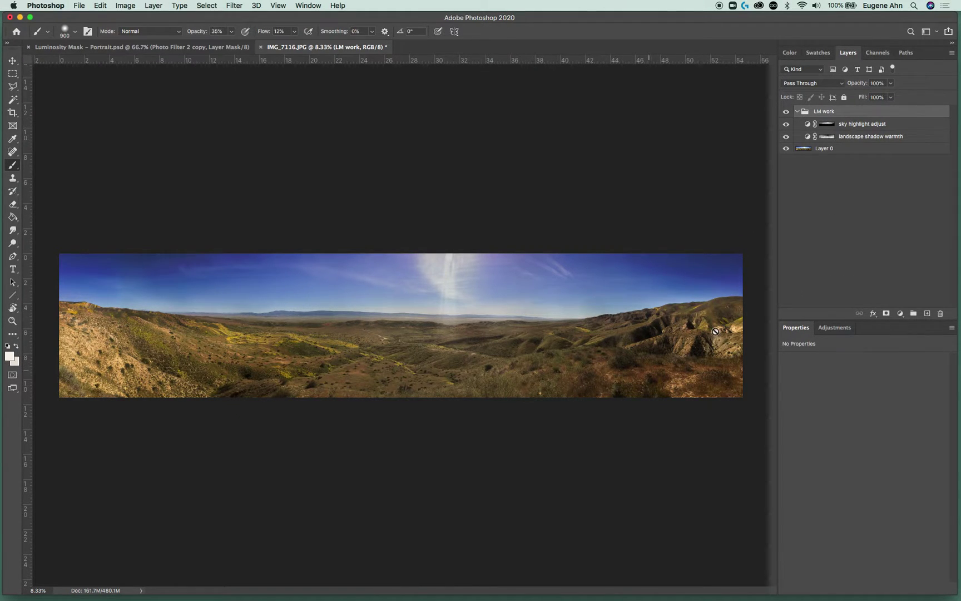
Load the midtones channel as a selection and return to the RGB composite and the layer stack.
click(877, 54)
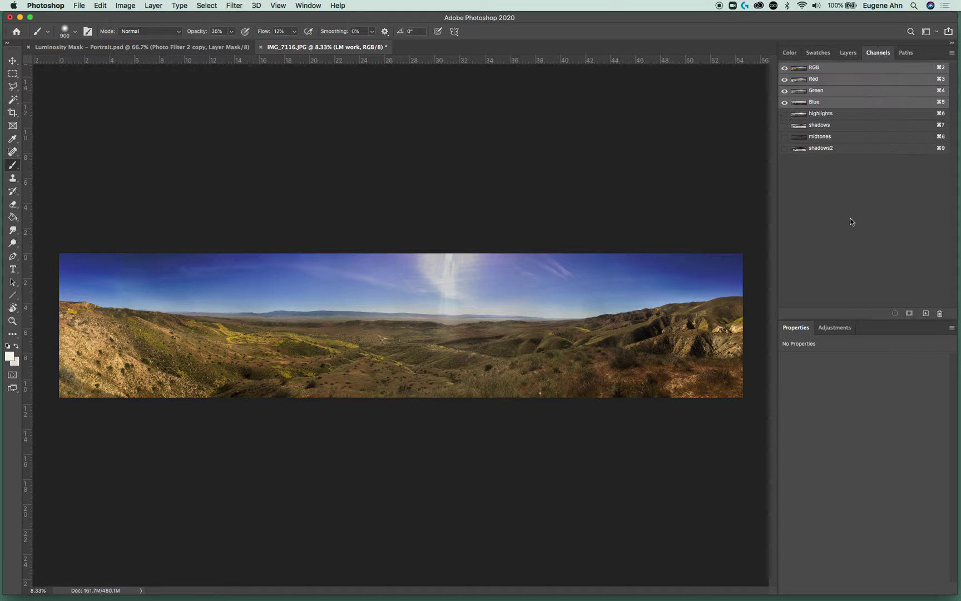
click(828, 139)
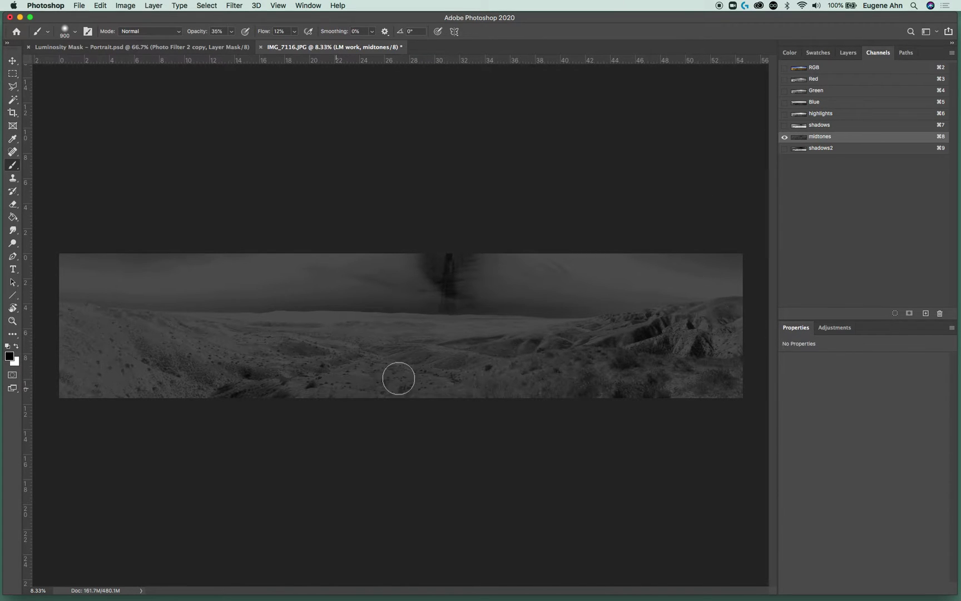
super+click(801, 138)
click(555, 201)
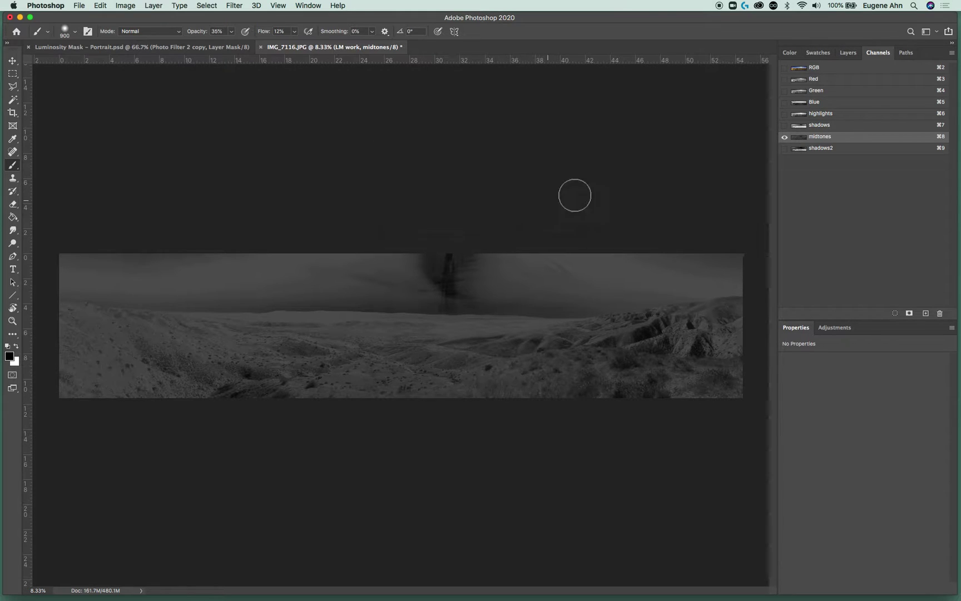
click(841, 68)
click(844, 54)
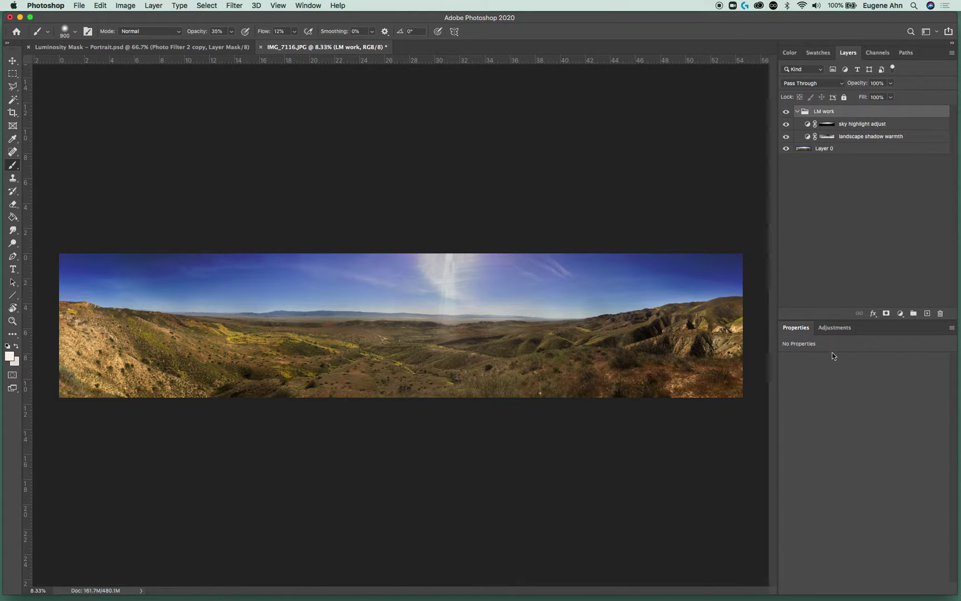
Add a Hue/Saturation layer masked by the midtones inside the LM work group, with saturation -63 and lightness +37.
click(900, 313)
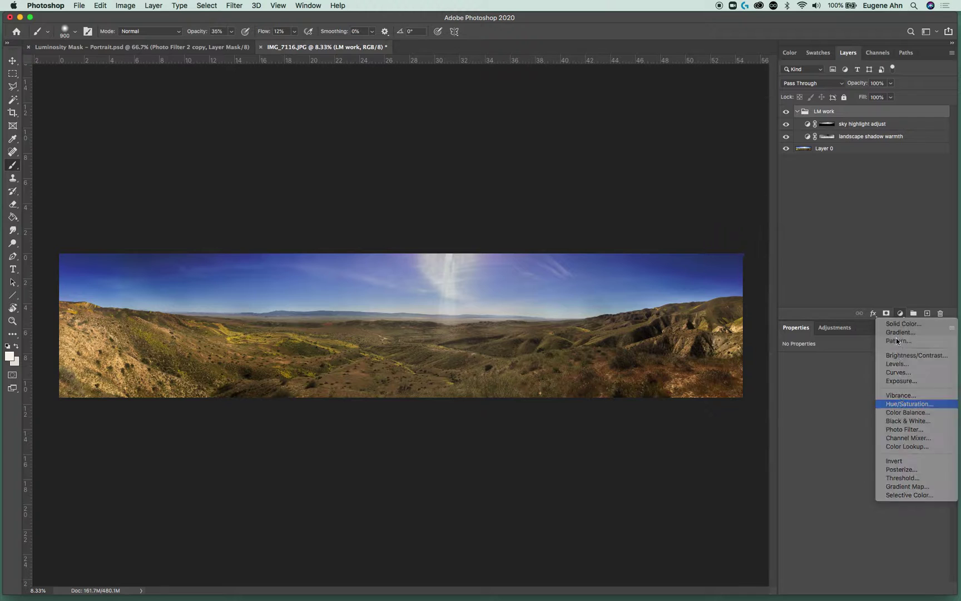
click(910, 404)
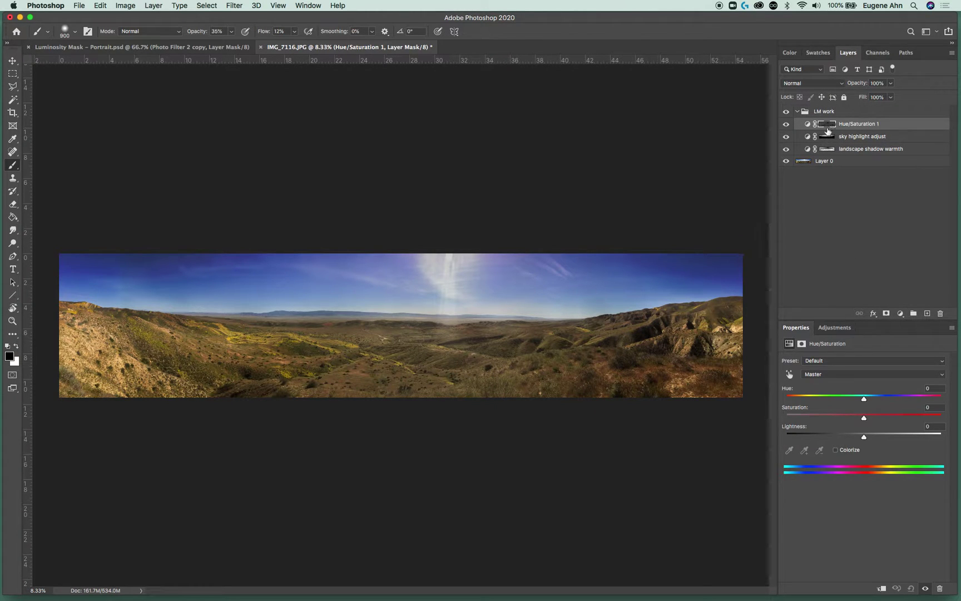
drag(865, 422, 816, 413)
drag(864, 438, 893, 433)
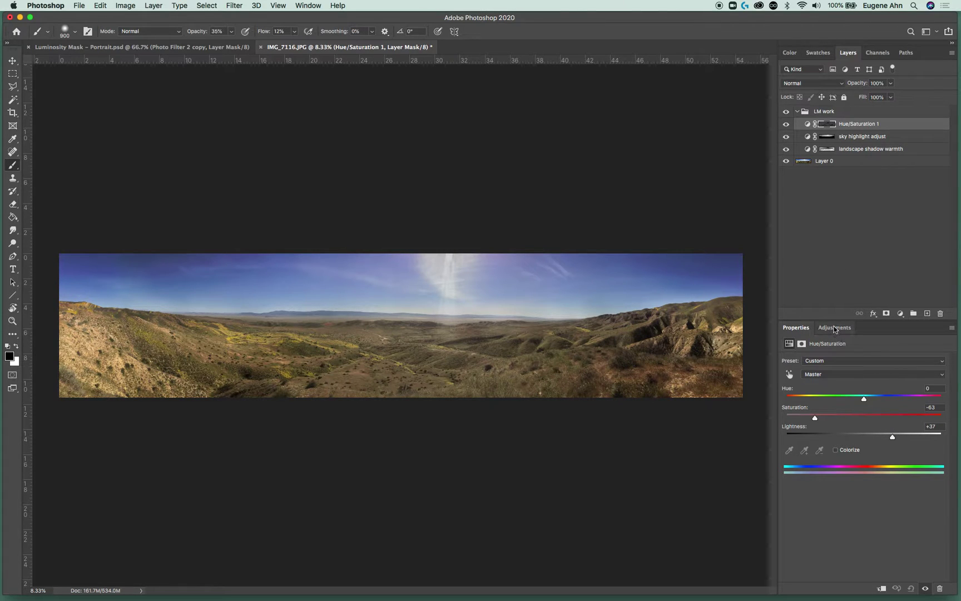
Inspect the midtone detail up close, and set the Hue/Saturation layer's lightness to -98 and saturation to 0.
key(z)
drag(450, 337, 434, 340)
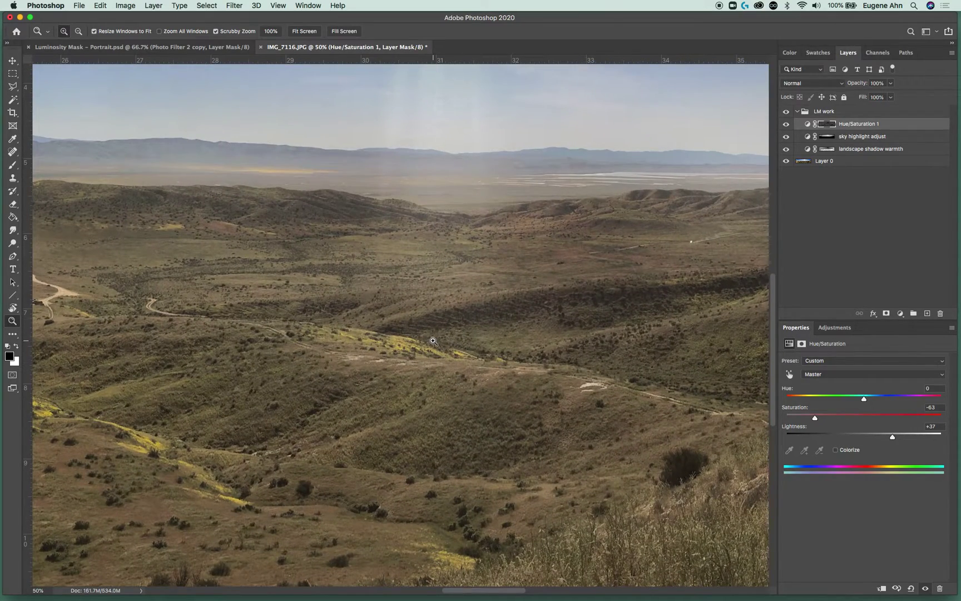
alt+click(434, 340)
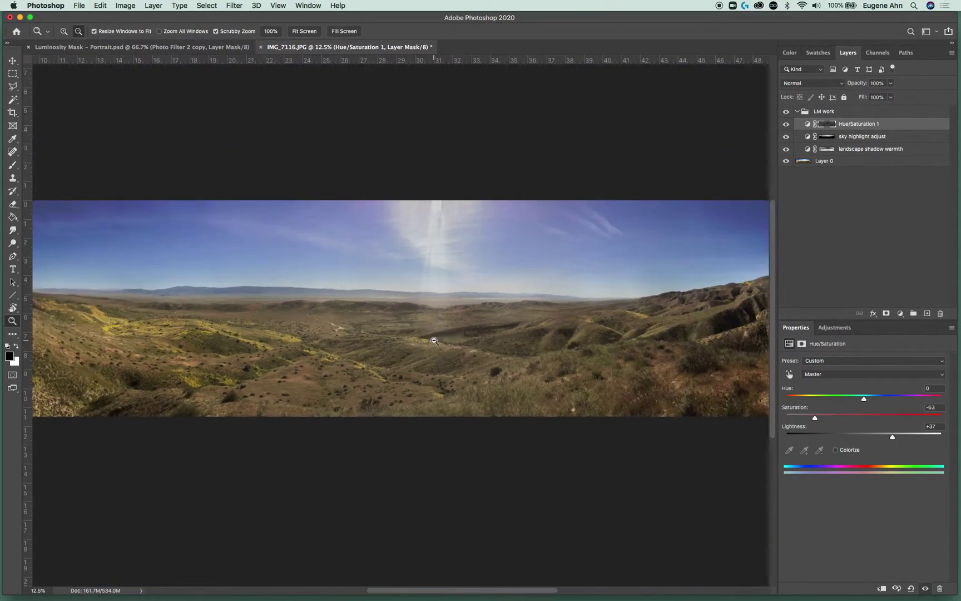
alt+click(434, 341)
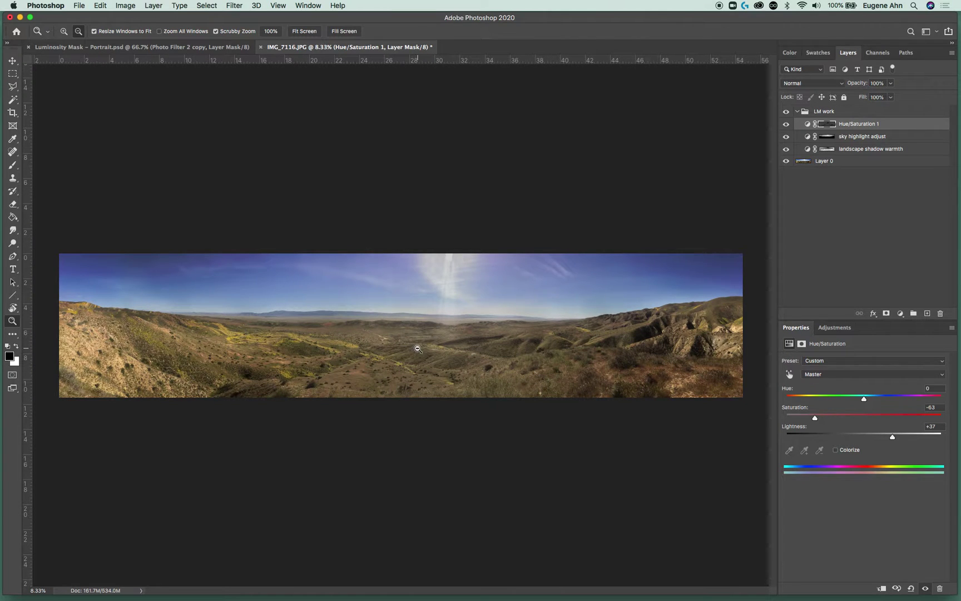
alt+click(418, 349)
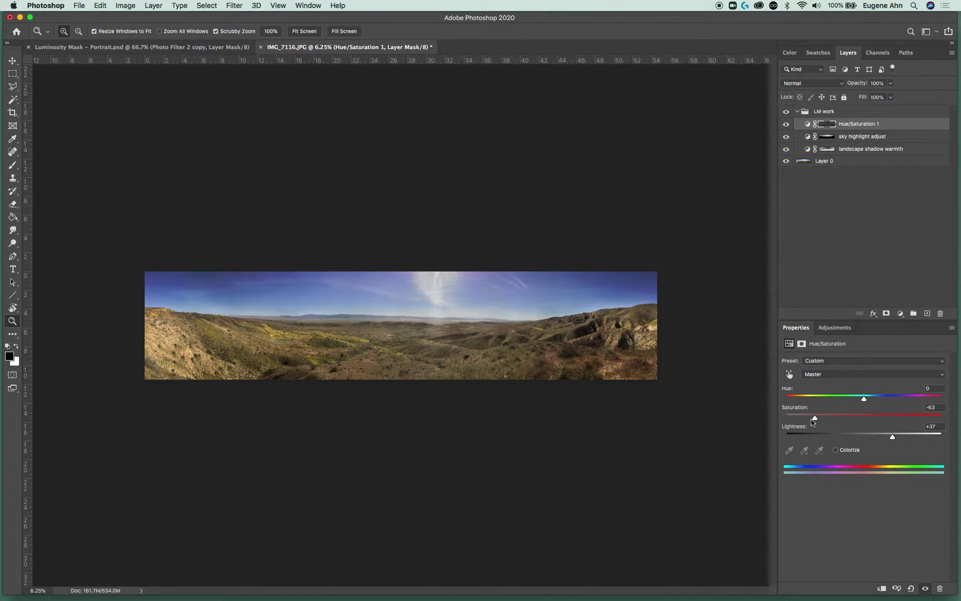
mouse_move(815, 421)
mouse_down()
mouse_move(797, 421)
mouse_move(880, 421)
mouse_move(811, 423)
mouse_up()
drag(892, 439, 788, 448)
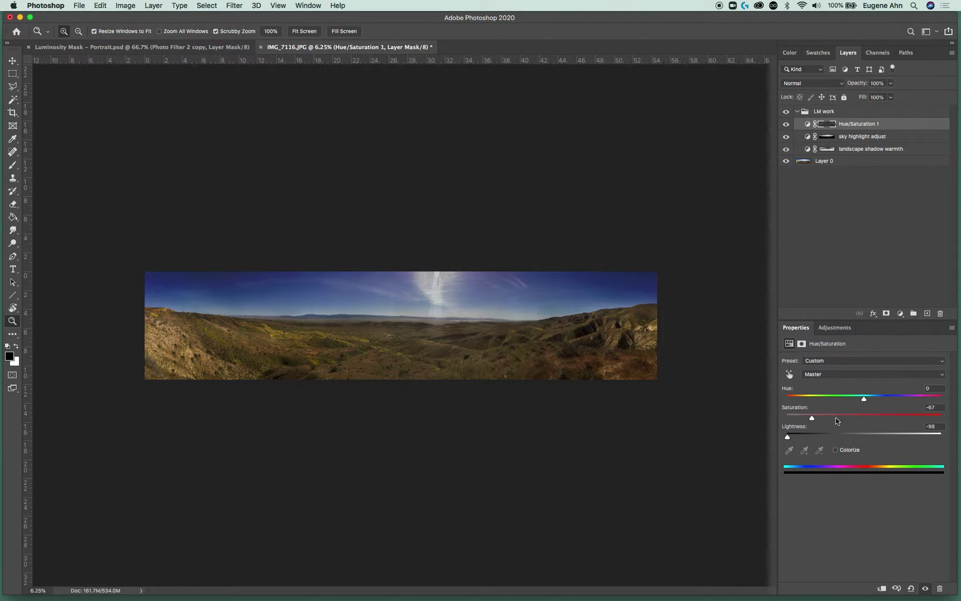
drag(811, 421, 864, 423)
Paint black over the central valley on the Hue/Saturation layer's mask with the 900 px brush at 35% opacity.
click(14, 169)
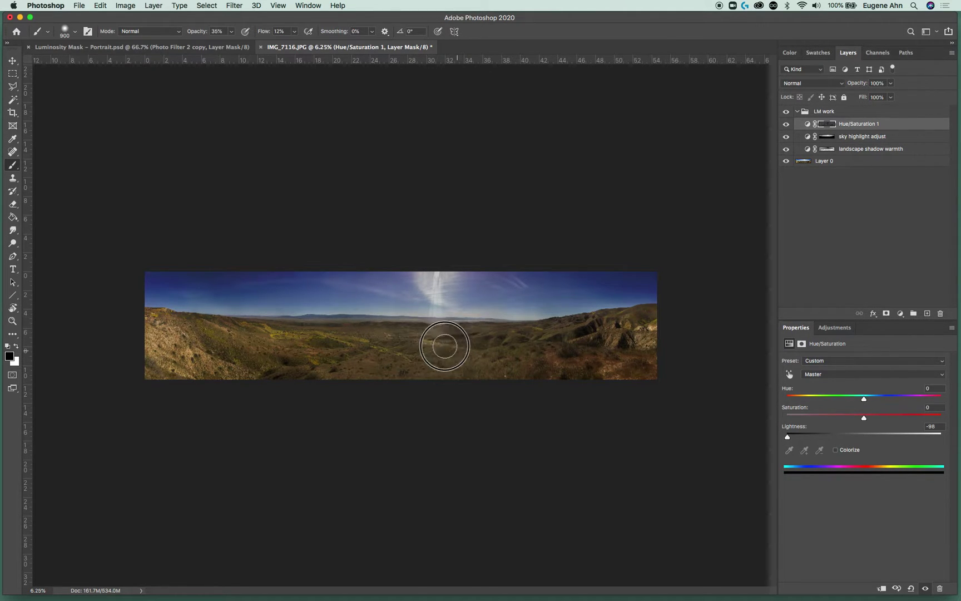
mouse_move(395, 338)
mouse_down()
mouse_move(447, 353)
mouse_move(458, 330)
mouse_move(412, 329)
mouse_move(445, 328)
mouse_move(423, 337)
mouse_move(471, 328)
mouse_up()
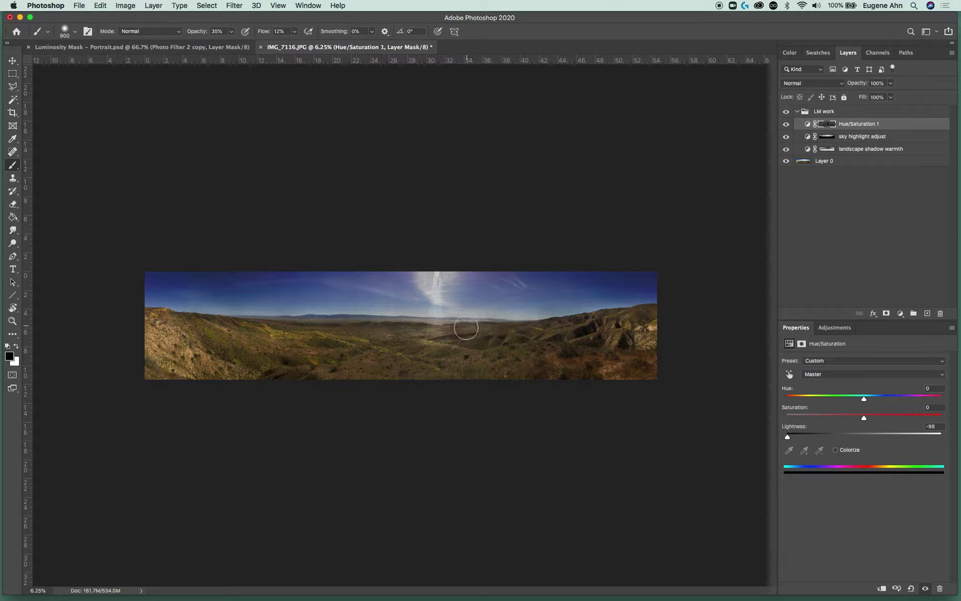
Continue painting black over the central valley on the Hue/Saturation layer's mask, raising the brush flow to 36% and opacity to 48%.
mouse_move(408, 330)
mouse_down()
mouse_move(450, 335)
mouse_move(393, 327)
mouse_move(406, 324)
mouse_move(428, 326)
mouse_move(400, 327)
mouse_move(414, 335)
mouse_move(404, 349)
mouse_move(339, 356)
mouse_move(394, 358)
mouse_up()
key(z)
key(b)
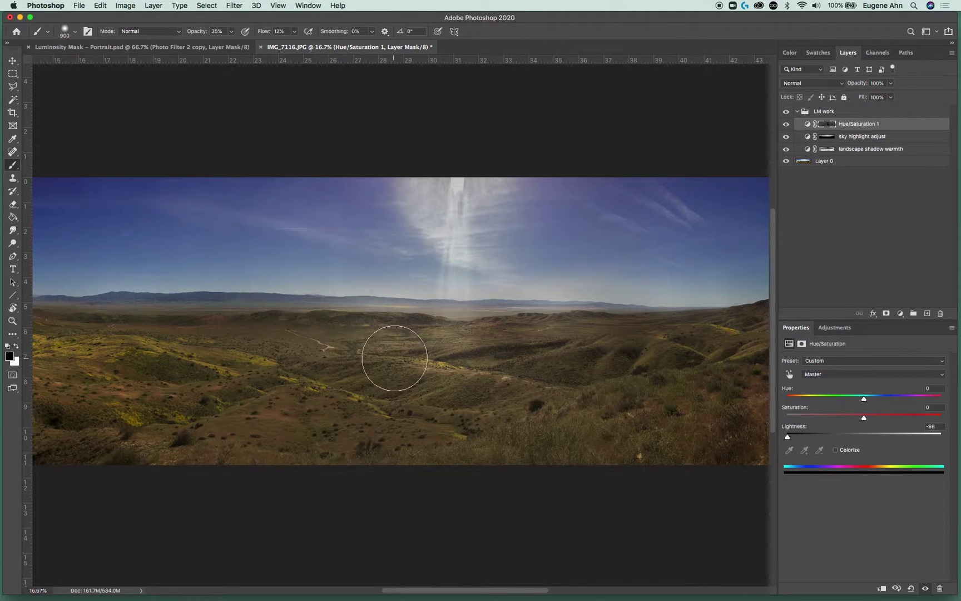
click(294, 31)
click(303, 43)
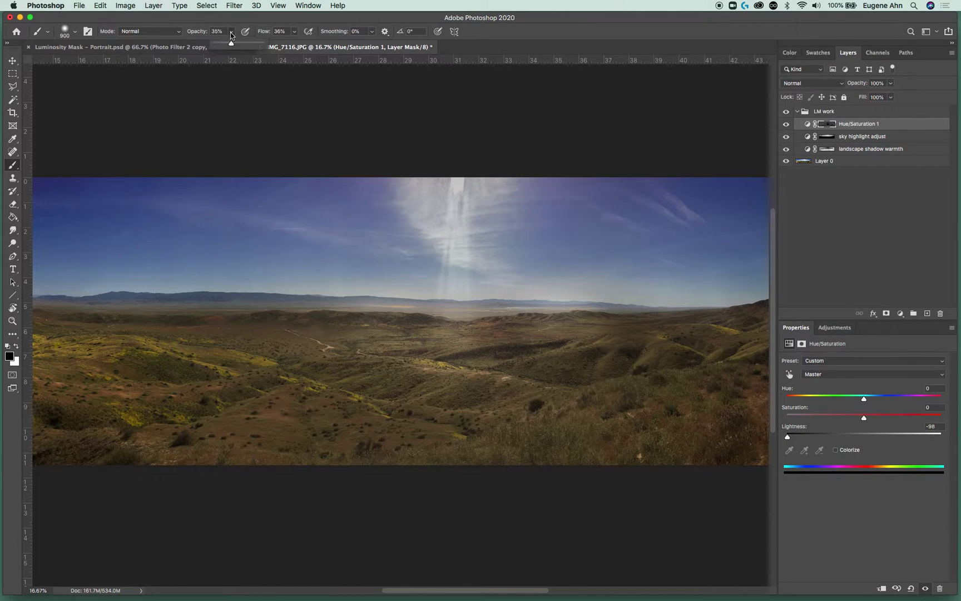
drag(240, 42, 238, 43)
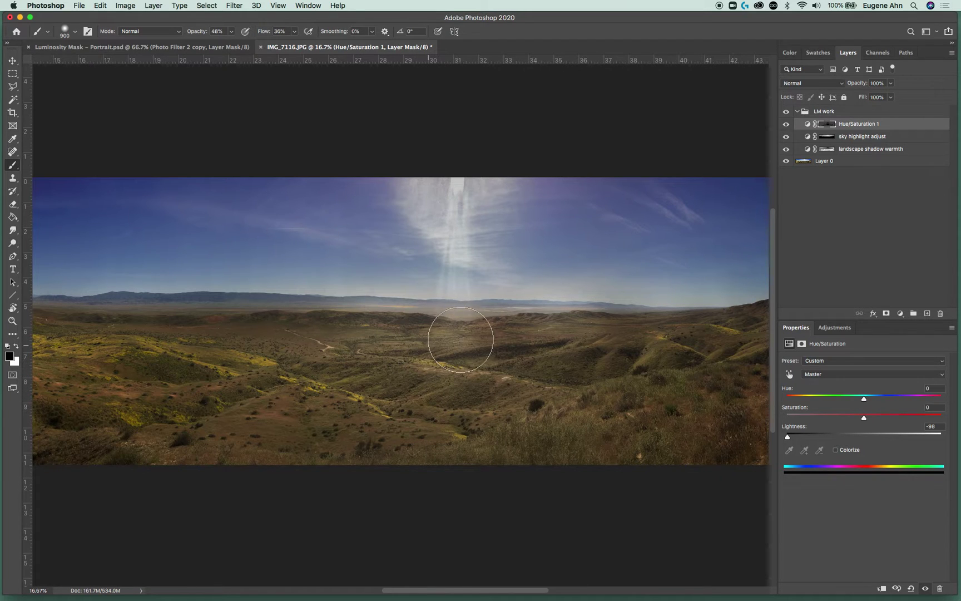
key(z)
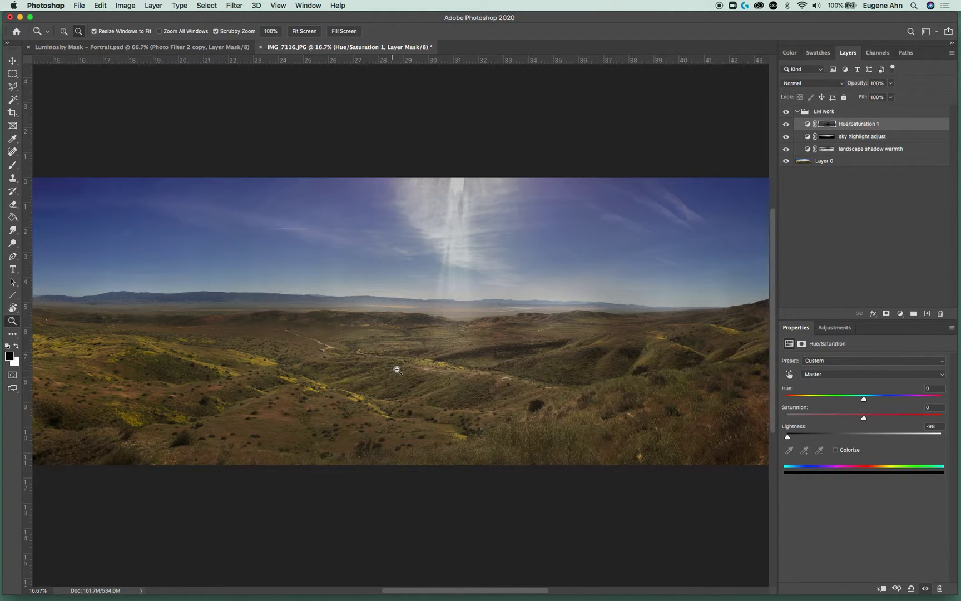
alt+click(392, 369)
alt+click(442, 370)
alt+click(437, 368)
alt+click(444, 384)
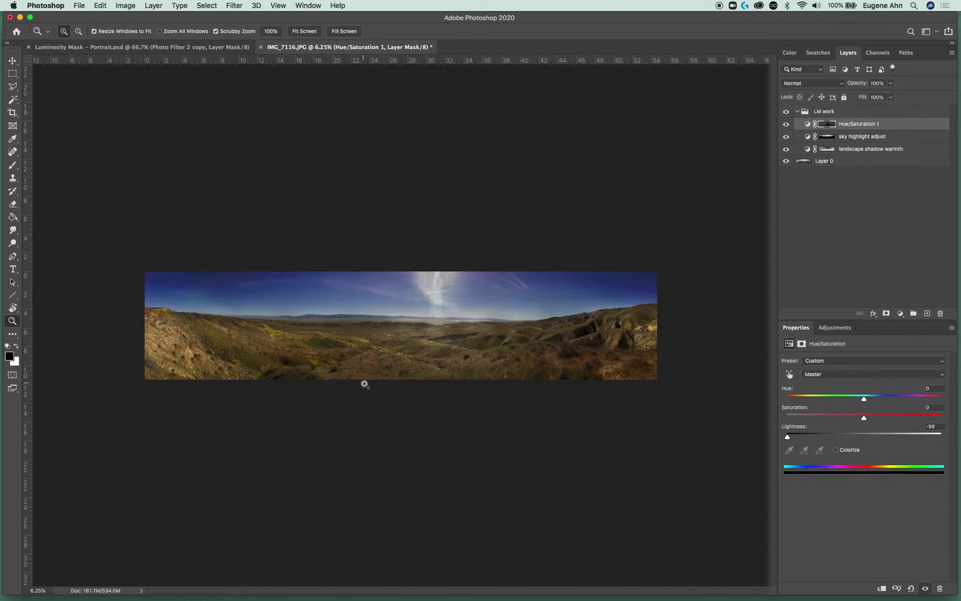
Paint white over the hillsides on the Hue/Saturation layer's mask with an 1100 px brush at 14% opacity.
key(b)
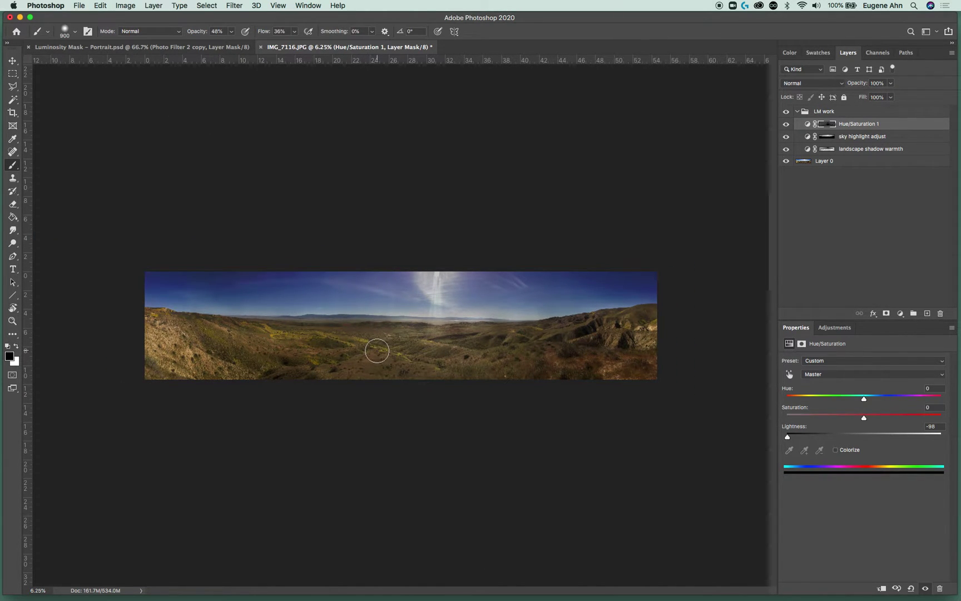
key(bracketleft)
key(bracketleft)
key(x)
mouse_move(192, 343)
mouse_down()
mouse_move(165, 328)
mouse_move(192, 330)
mouse_up()
key(bracketright)
key(bracketright)
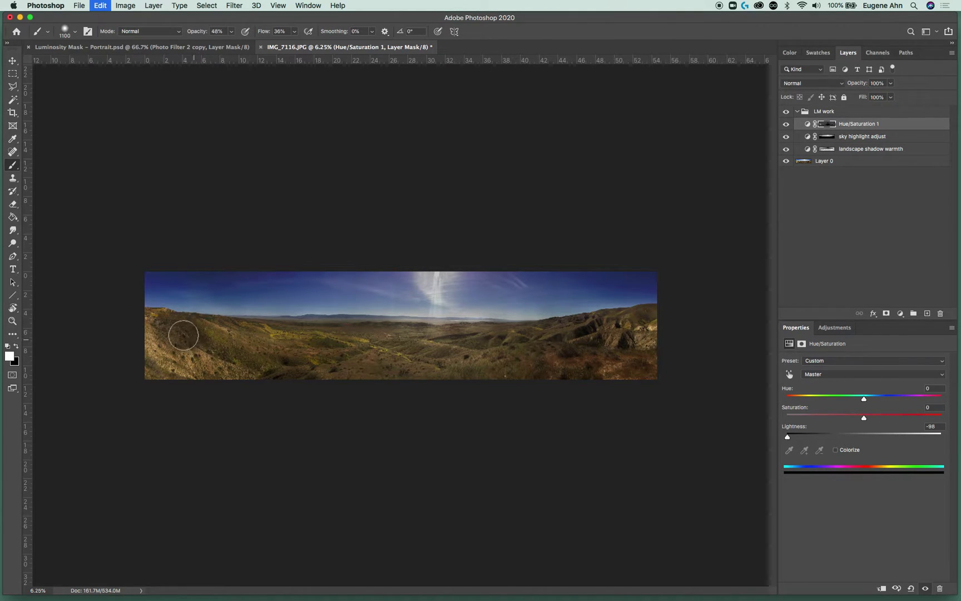
key(super+z)
click(230, 32)
click(167, 331)
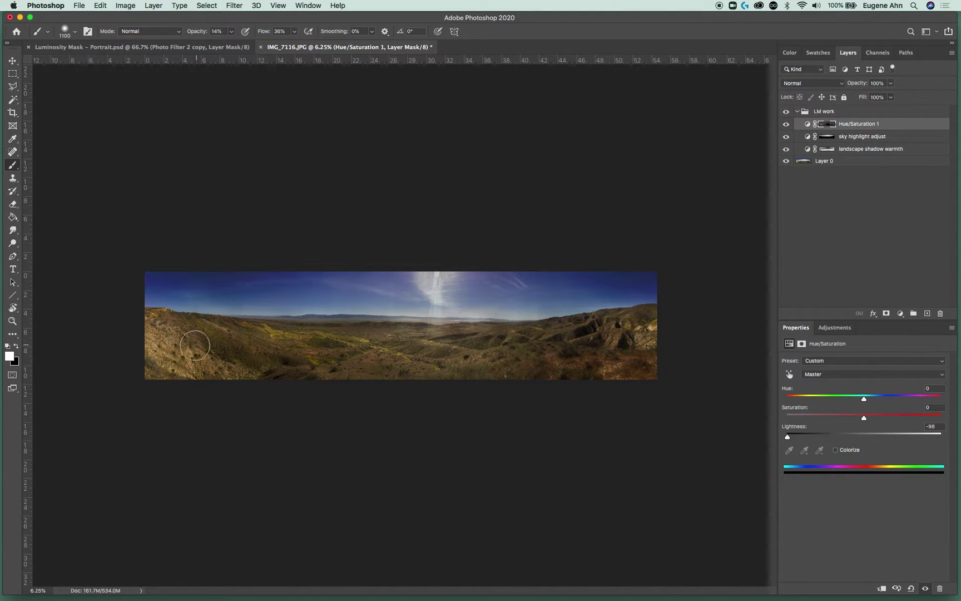
click(181, 366)
mouse_move(181, 367)
mouse_down()
mouse_move(155, 334)
mouse_move(243, 376)
mouse_move(234, 366)
mouse_move(273, 370)
mouse_move(252, 337)
mouse_move(286, 346)
mouse_move(253, 326)
mouse_move(281, 353)
mouse_up()
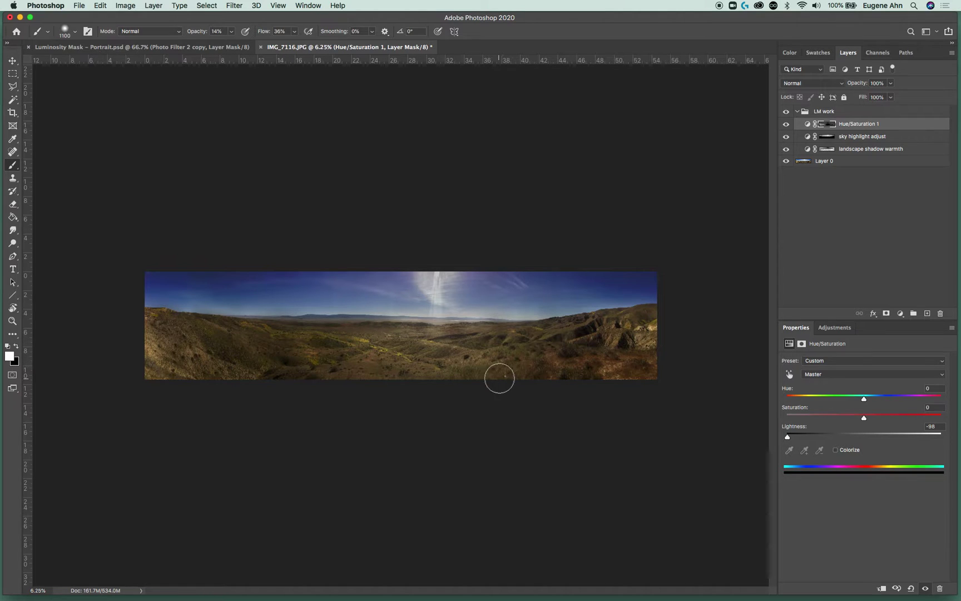
mouse_move(420, 288)
mouse_down()
mouse_move(462, 285)
mouse_move(440, 285)
mouse_up()
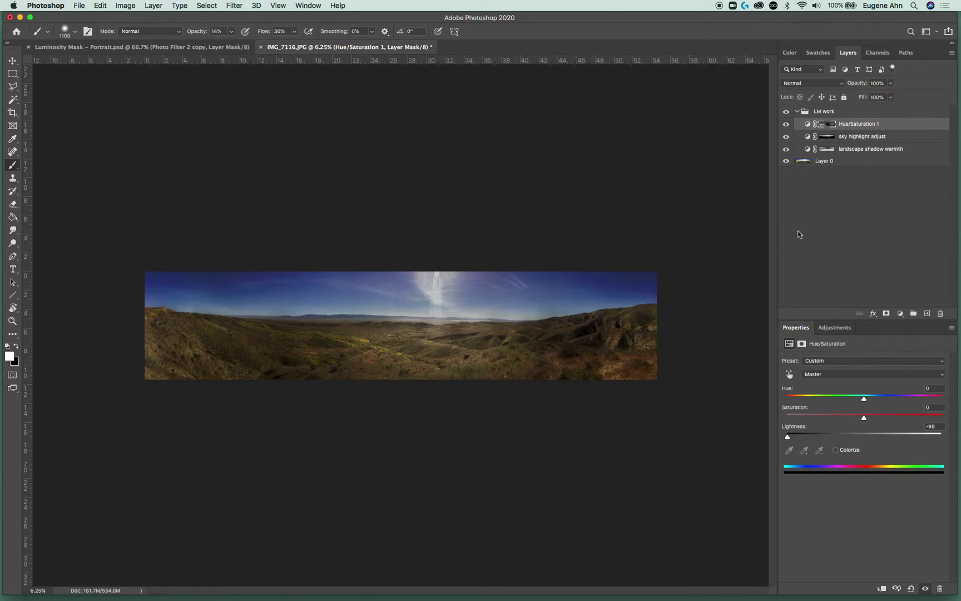
Compare the panorama with and without the LM work group's adjustments.
key(z)
click(541, 369)
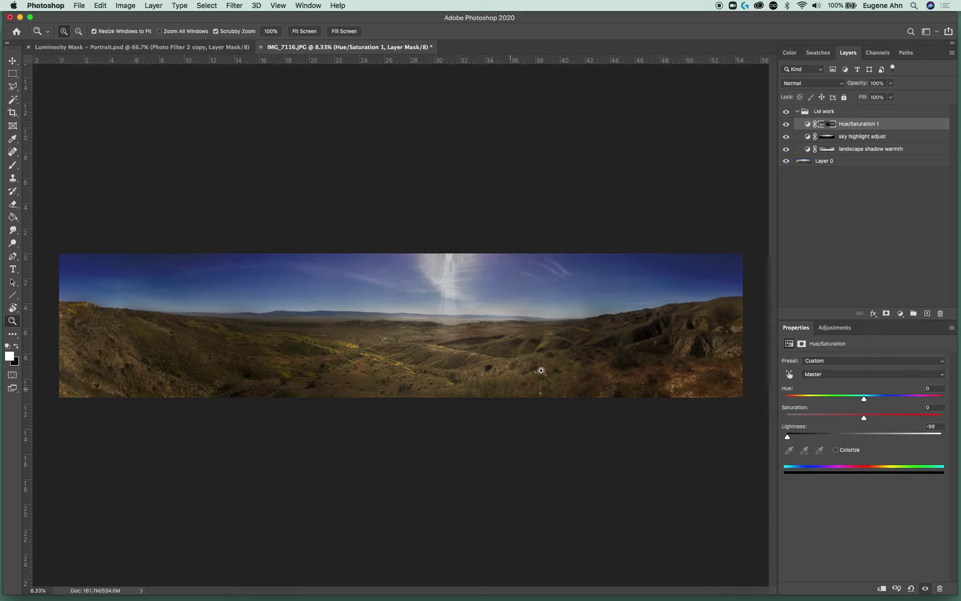
click(786, 112)
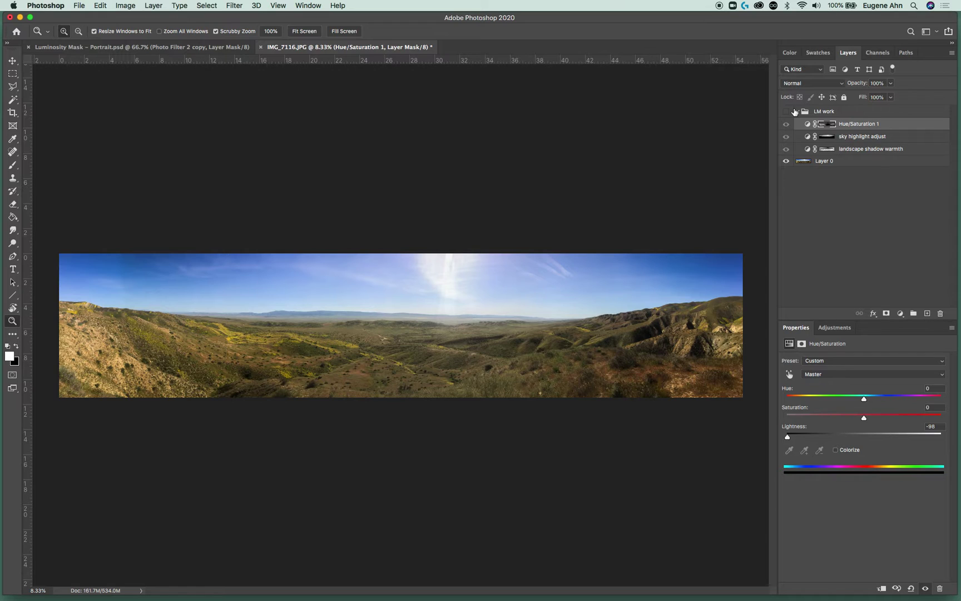
click(787, 113)
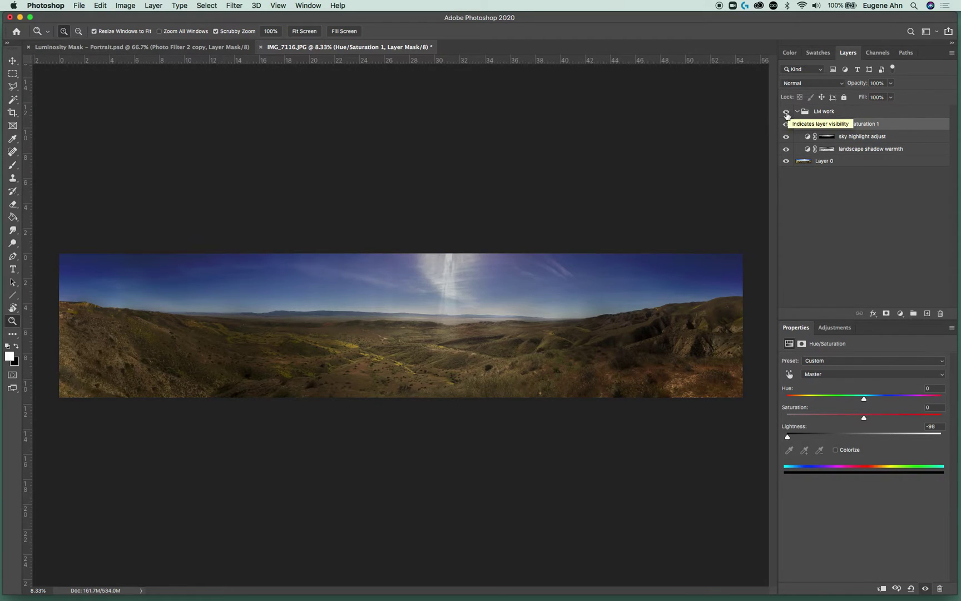
Paint black over the valley on the Hue/Saturation layer's mask with an 1800 px brush, raising its opacity to 27%.
click(829, 126)
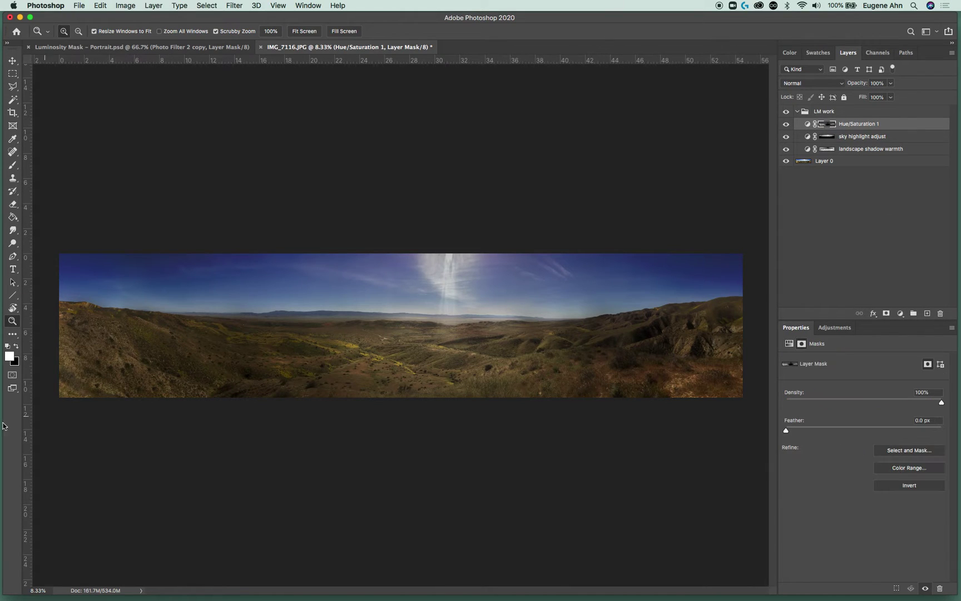
key(x)
key(b)
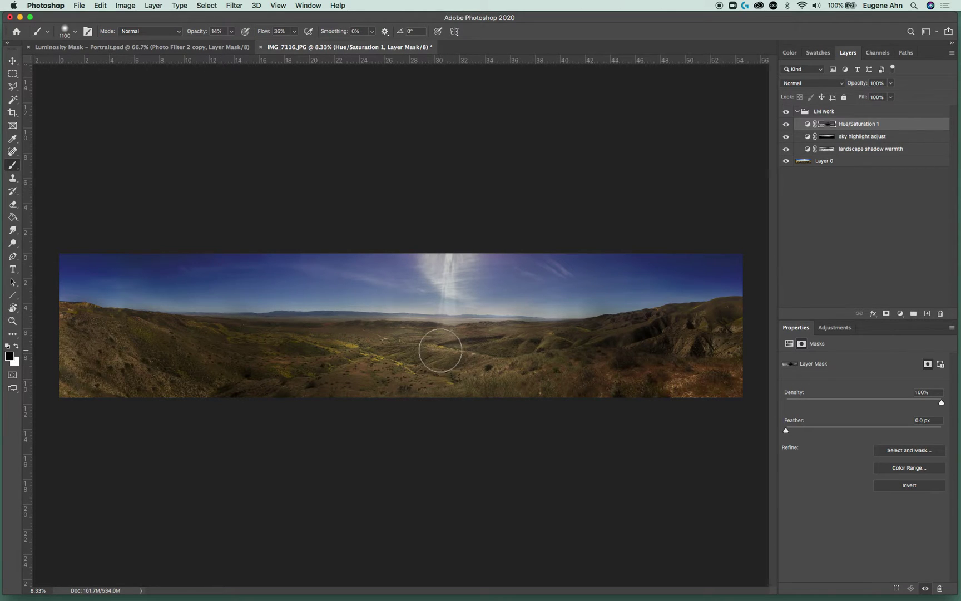
key(bracketright)
key(bracketright)
key(bracketright)
key(bracketright)
key(bracketright)
key(bracketright)
key(bracketright)
mouse_move(434, 368)
mouse_down()
mouse_move(405, 370)
mouse_move(408, 360)
mouse_move(390, 384)
mouse_move(456, 353)
mouse_move(473, 387)
mouse_move(462, 331)
mouse_move(485, 382)
mouse_move(438, 319)
mouse_move(409, 331)
mouse_move(408, 351)
mouse_move(379, 385)
mouse_move(448, 340)
mouse_move(495, 393)
mouse_move(461, 337)
mouse_move(425, 339)
mouse_move(473, 332)
mouse_move(431, 335)
mouse_move(483, 341)
mouse_move(454, 343)
mouse_move(438, 369)
mouse_up()
click(233, 32)
drag(231, 43, 236, 44)
mouse_move(478, 334)
mouse_down()
mouse_move(488, 339)
mouse_move(436, 339)
mouse_move(457, 339)
mouse_move(462, 358)
mouse_move(453, 333)
mouse_move(429, 315)
mouse_move(332, 353)
mouse_move(472, 339)
mouse_move(428, 332)
mouse_move(307, 360)
mouse_up()
Paint white over the sky beside the sun glare on the mask with a 1500 px brush at 10% opacity and 13% flow.
key(x)
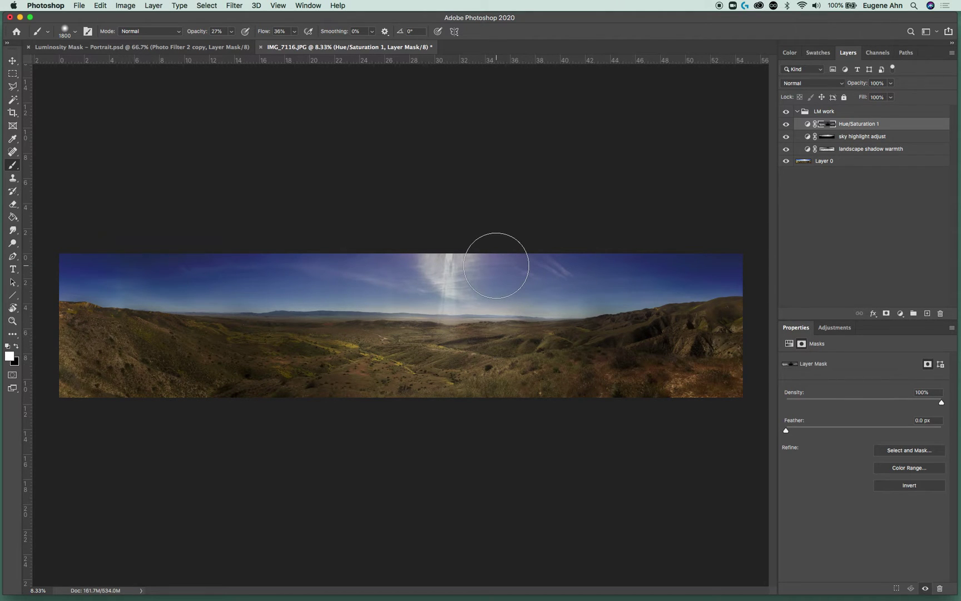
key(bracketleft)
key(bracketleft)
key(bracketleft)
mouse_move(506, 263)
mouse_down()
mouse_move(358, 269)
mouse_move(393, 268)
mouse_up()
key(super+z)
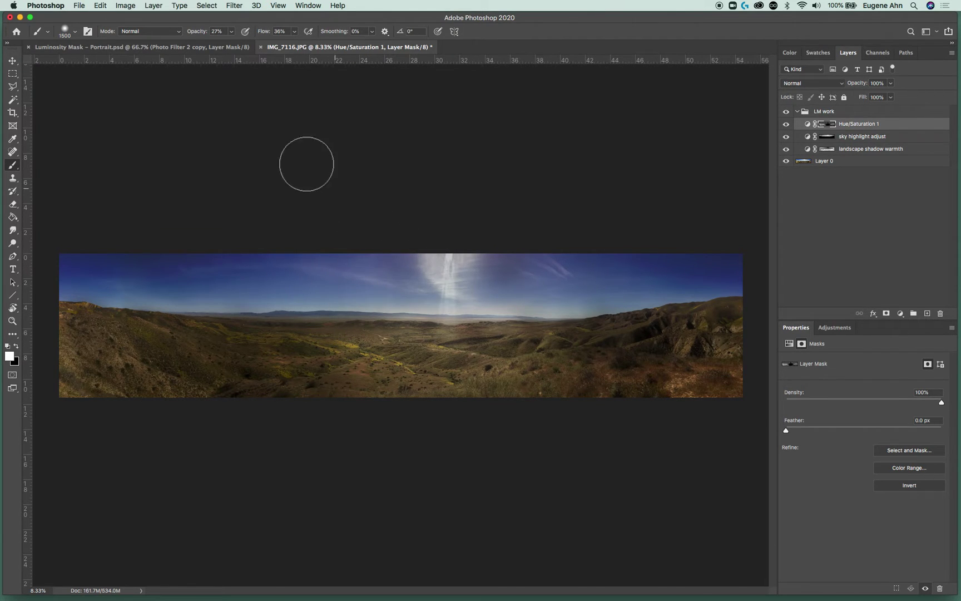
click(231, 32)
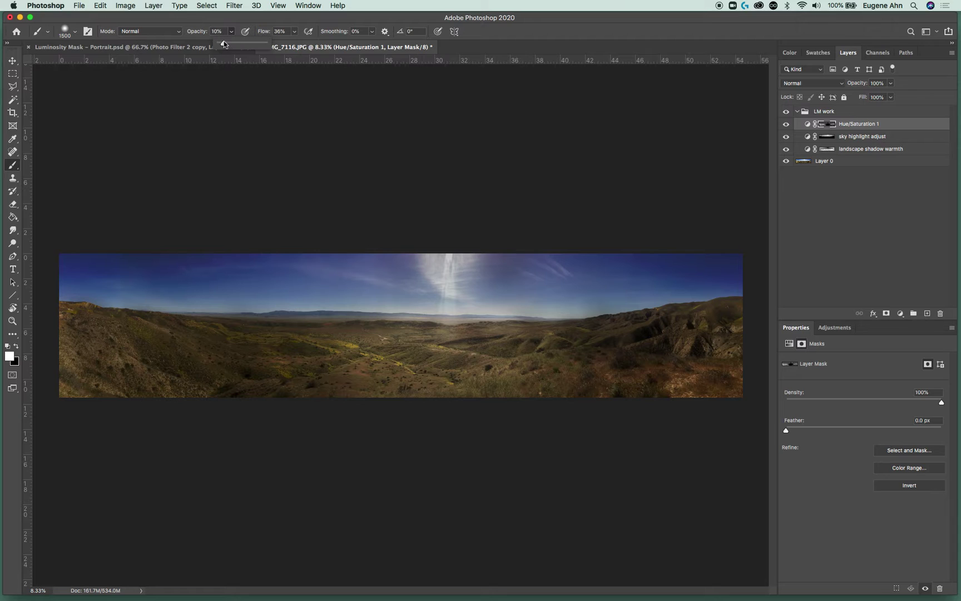
click(294, 31)
drag(293, 43, 283, 44)
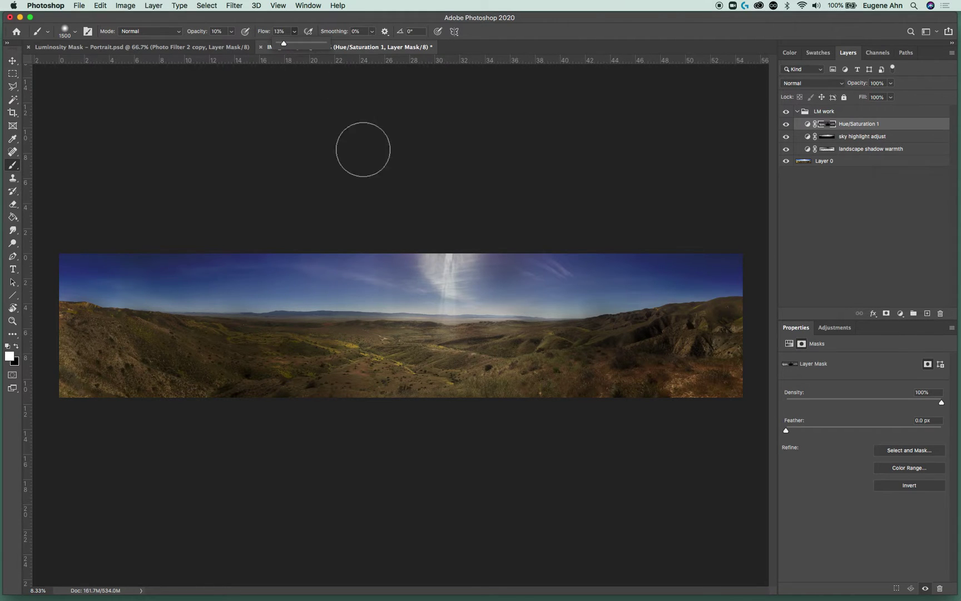
mouse_move(412, 279)
mouse_down()
mouse_move(415, 292)
mouse_move(403, 287)
mouse_up()
click(571, 267)
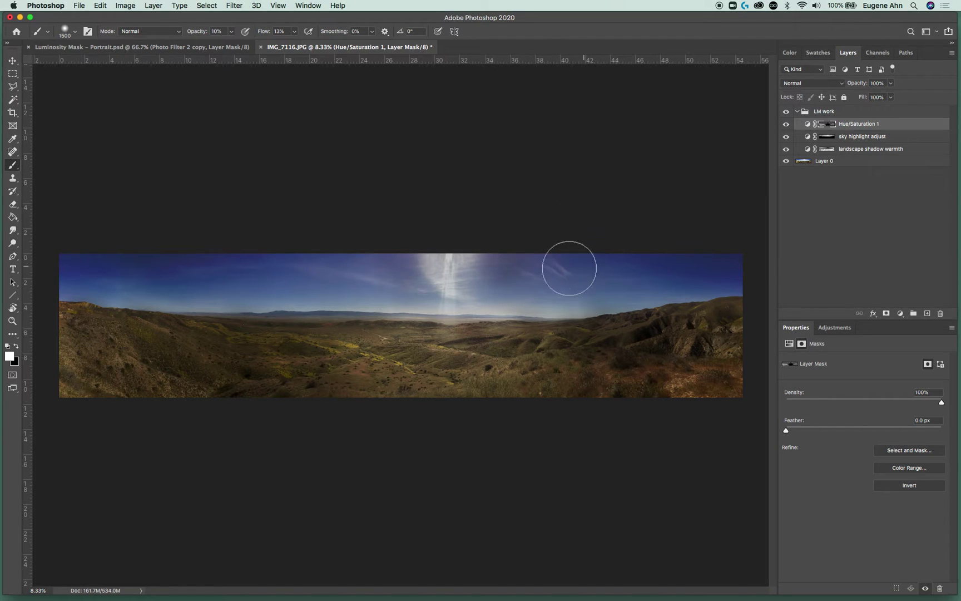
Dab black over the sky on both sides of the sun glare on the Hue/Saturation layer's mask.
key(x)
click(534, 273)
click(529, 281)
click(380, 274)
key(z)
alt+click(412, 332)
alt+click(411, 332)
click(418, 334)
click(419, 333)
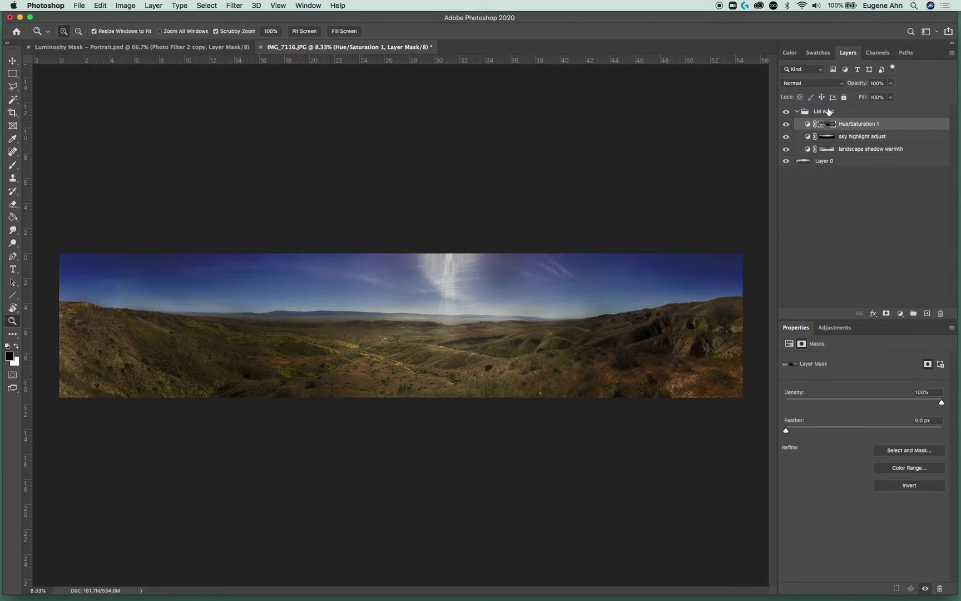
Load the shadows2 channel as a selection and return to the RGB composite and the layer stack.
click(878, 53)
click(848, 53)
click(877, 53)
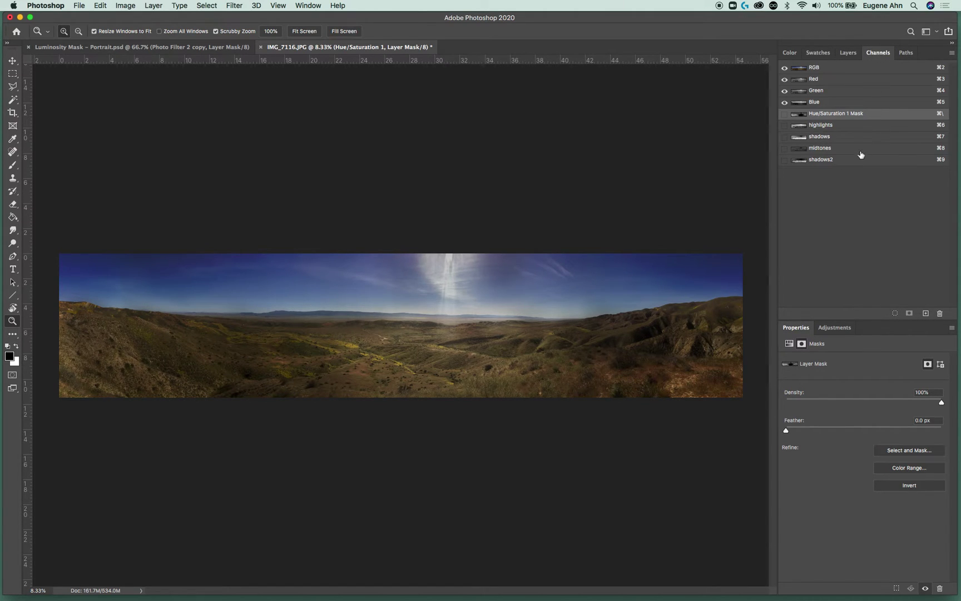
click(830, 160)
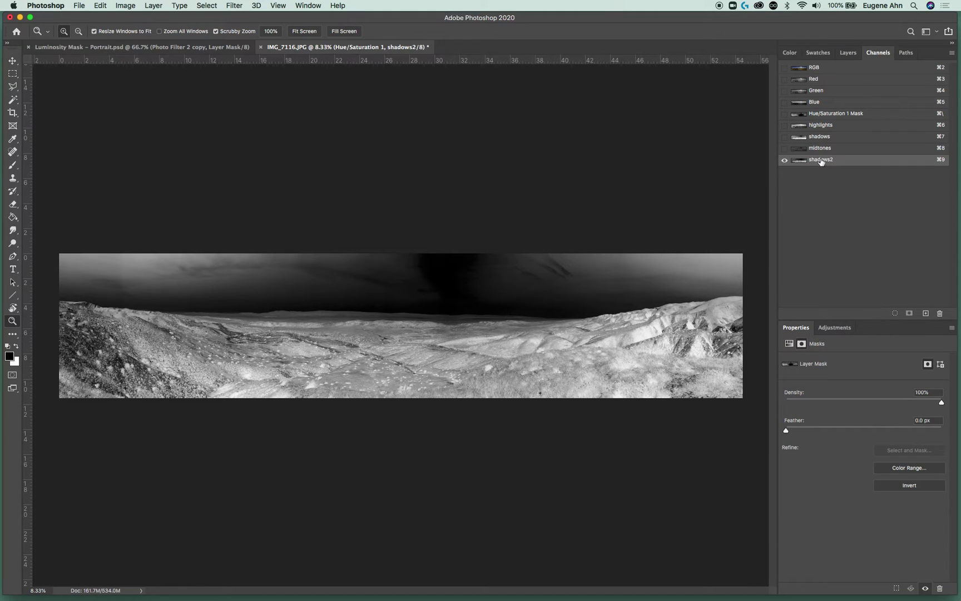
super+click(800, 162)
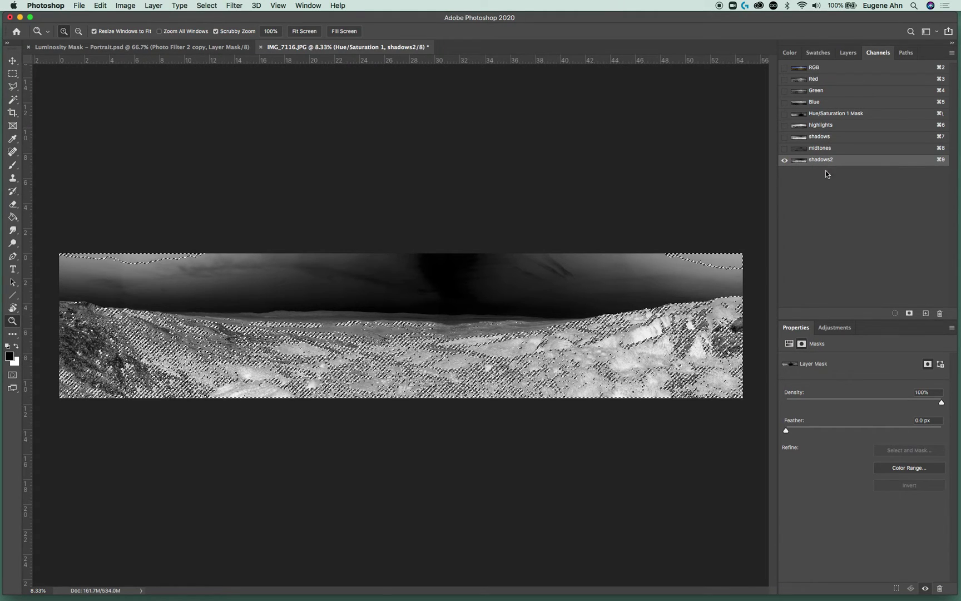
click(833, 67)
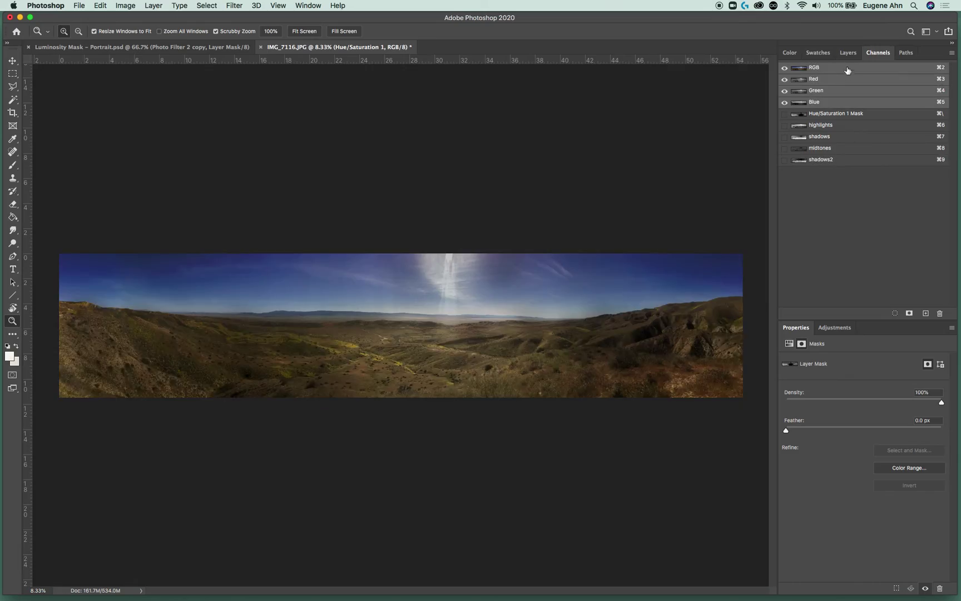
click(848, 53)
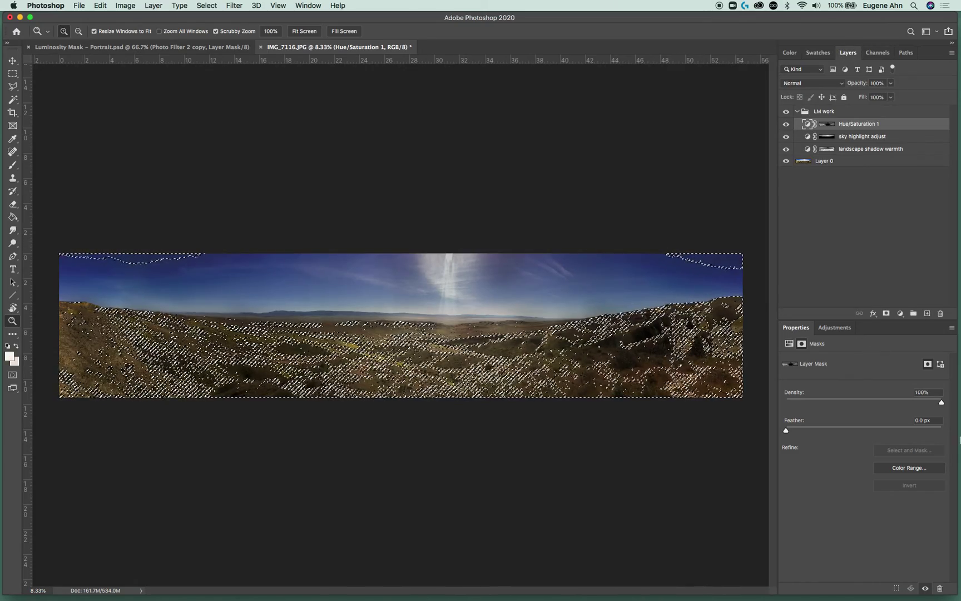
Add a Gradient Fill layer masked by the shadows2 selection, with a reversed linear gradient at 90° shifted upward in the image.
click(900, 313)
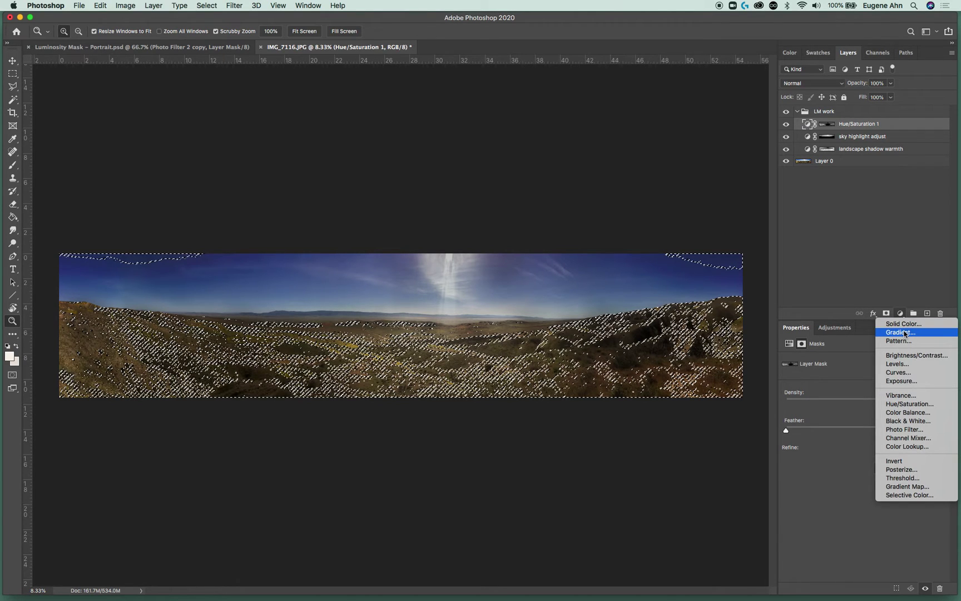
click(905, 333)
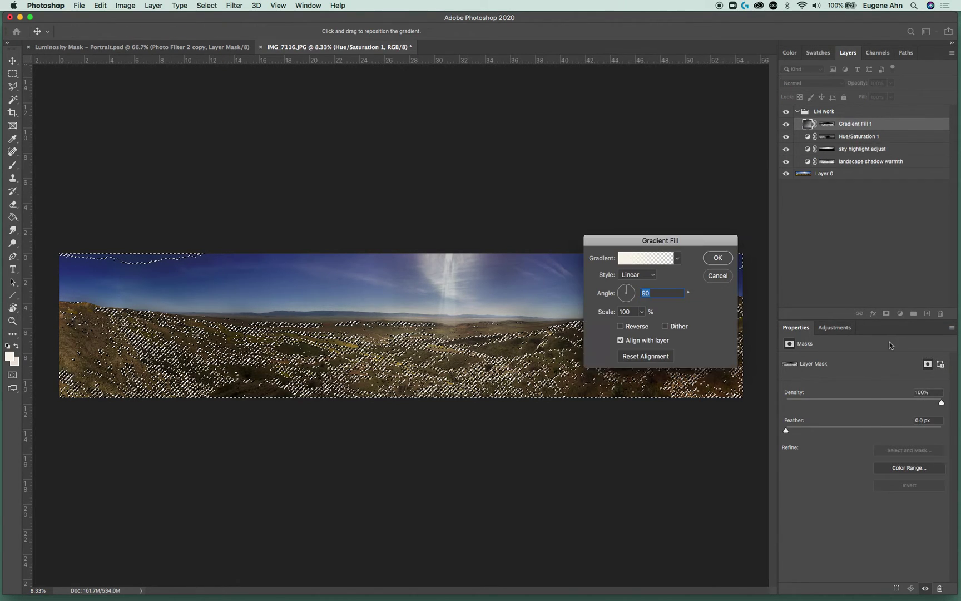
drag(680, 240, 672, 89)
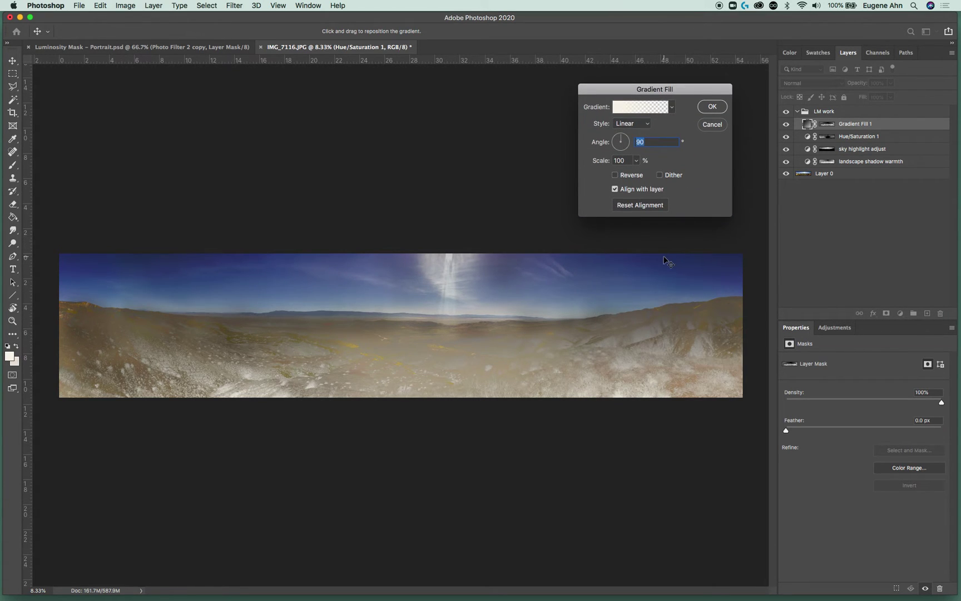
drag(402, 370, 420, 278)
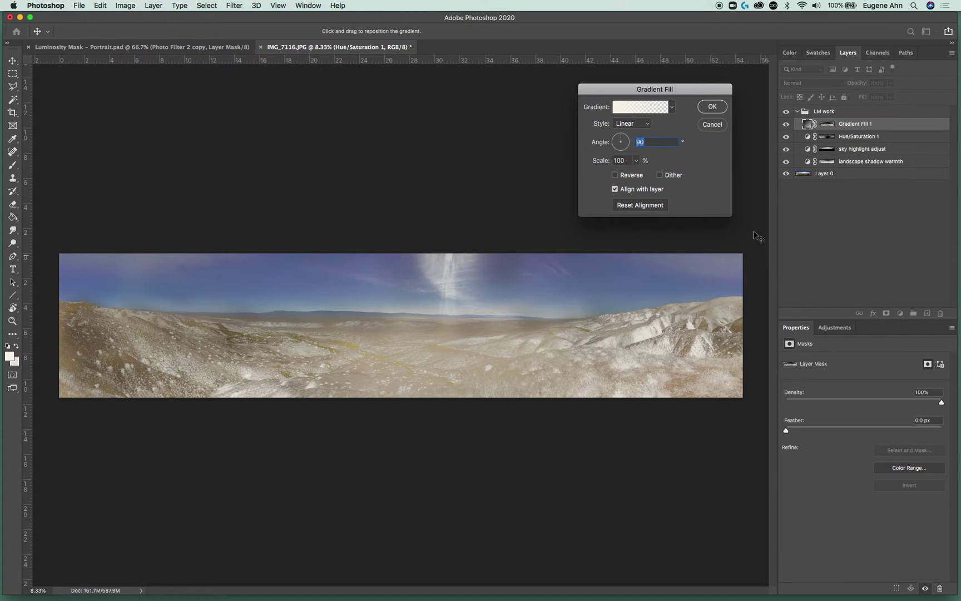
click(615, 176)
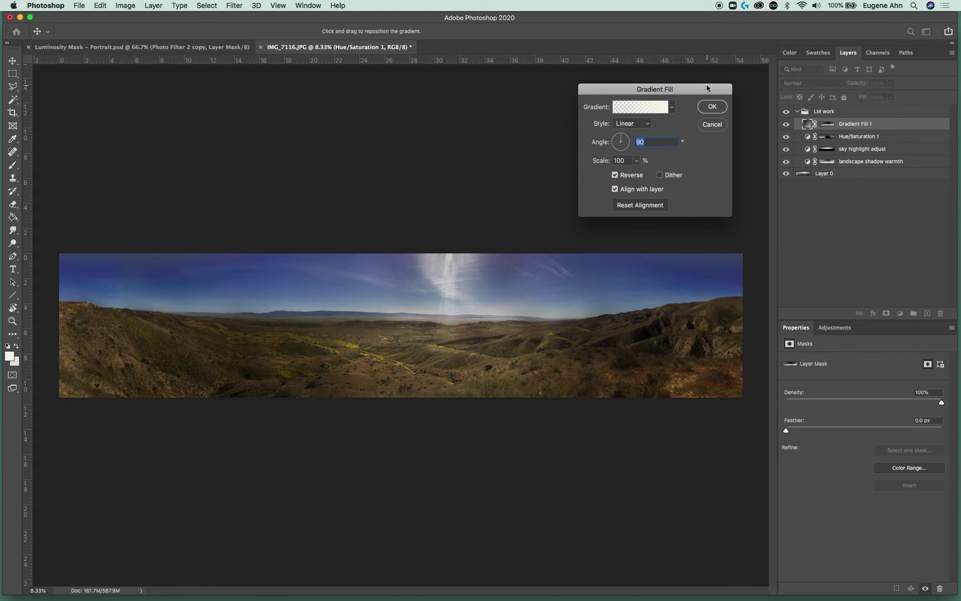
click(712, 107)
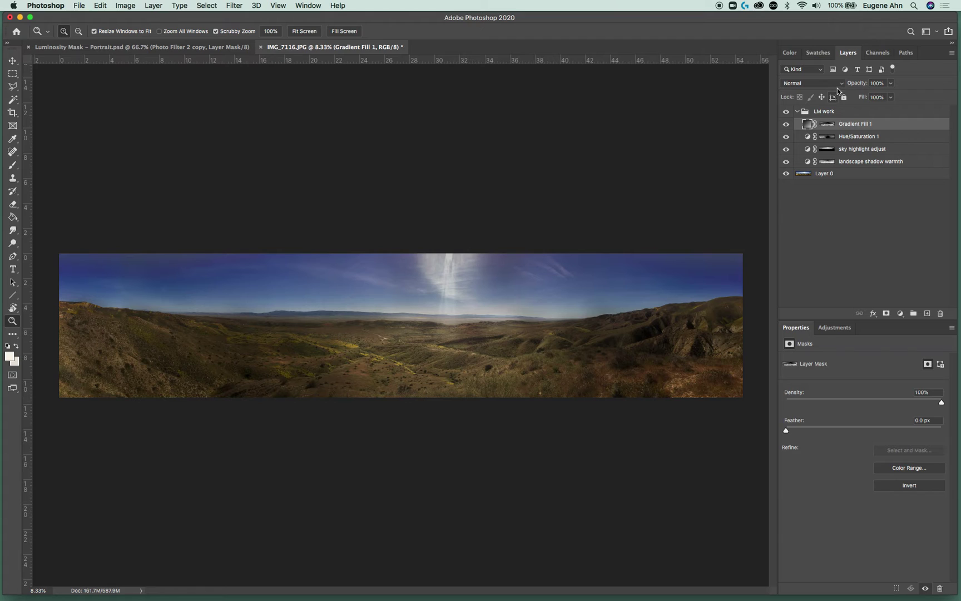
Set the Gradient Fill layer's blend mode to Overlay and select the Hue/Saturation layer.
click(812, 83)
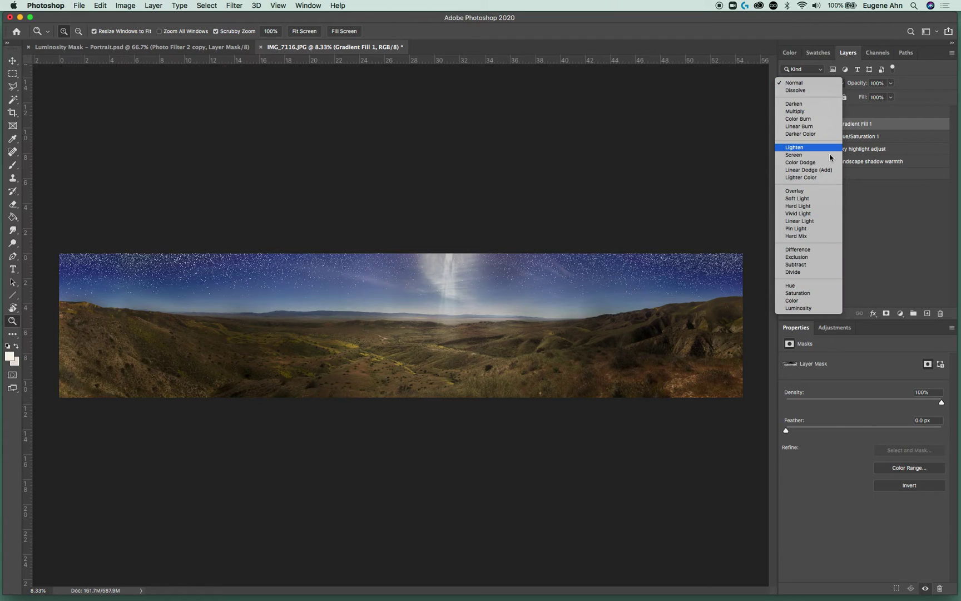
click(815, 191)
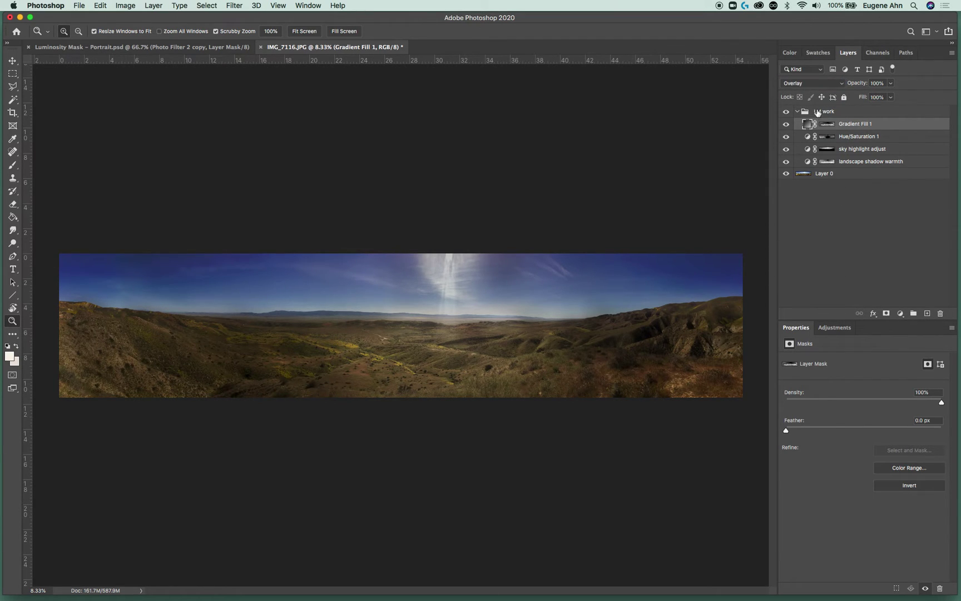
drag(891, 84, 867, 160)
click(861, 139)
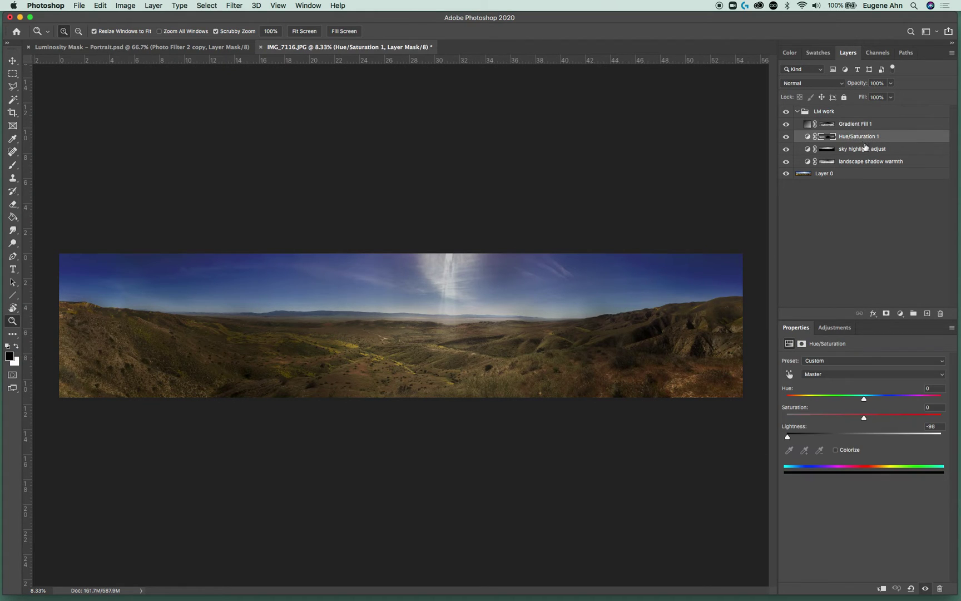
Keep the Hue/Saturation layer's blend mode at Normal and lower its opacity to about 75%.
click(841, 85)
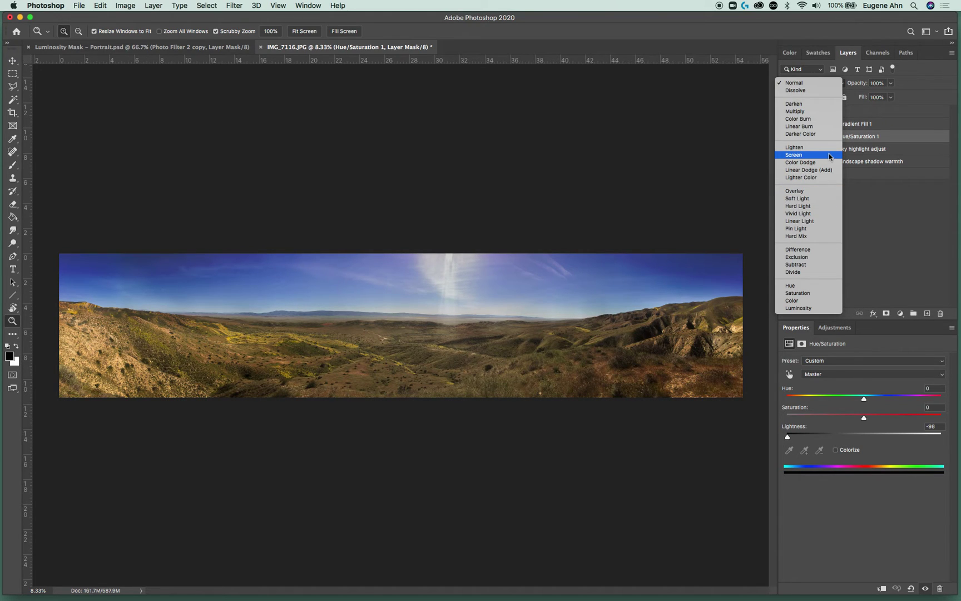
click(817, 83)
click(891, 85)
drag(891, 95, 879, 96)
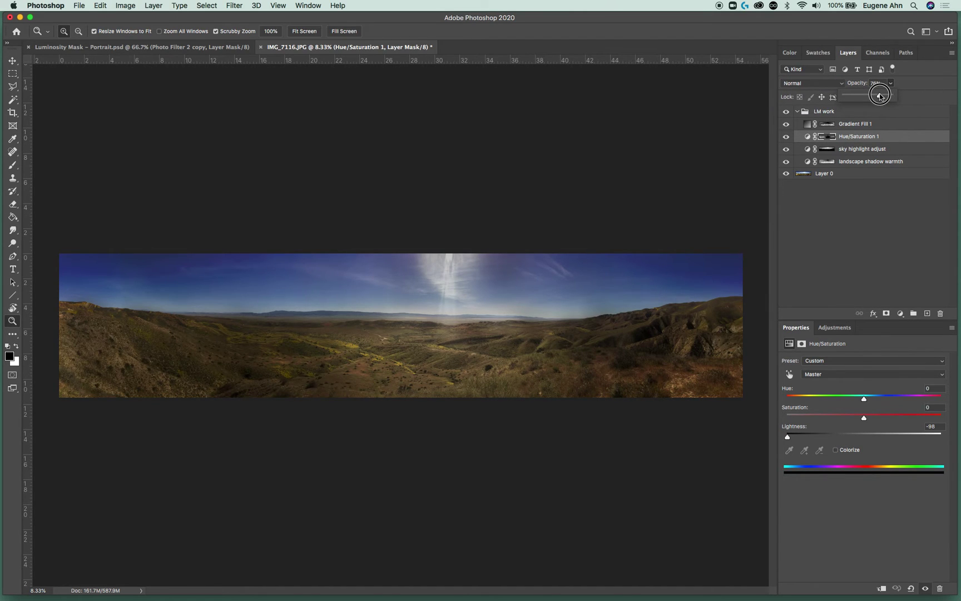
Set the sky highlight adjust layer's blend mode to Lighten and its opacity to 89%.
click(859, 149)
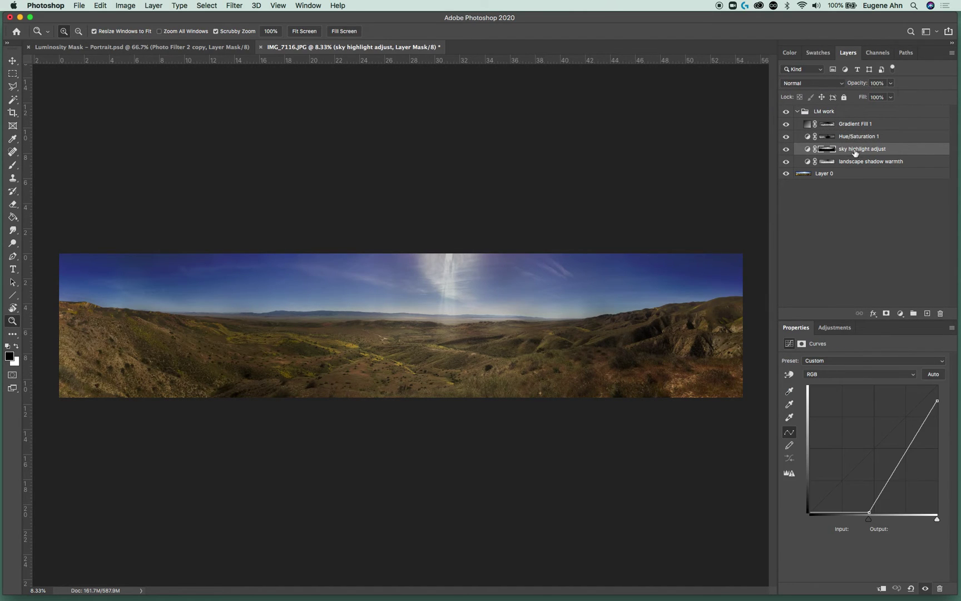
click(827, 83)
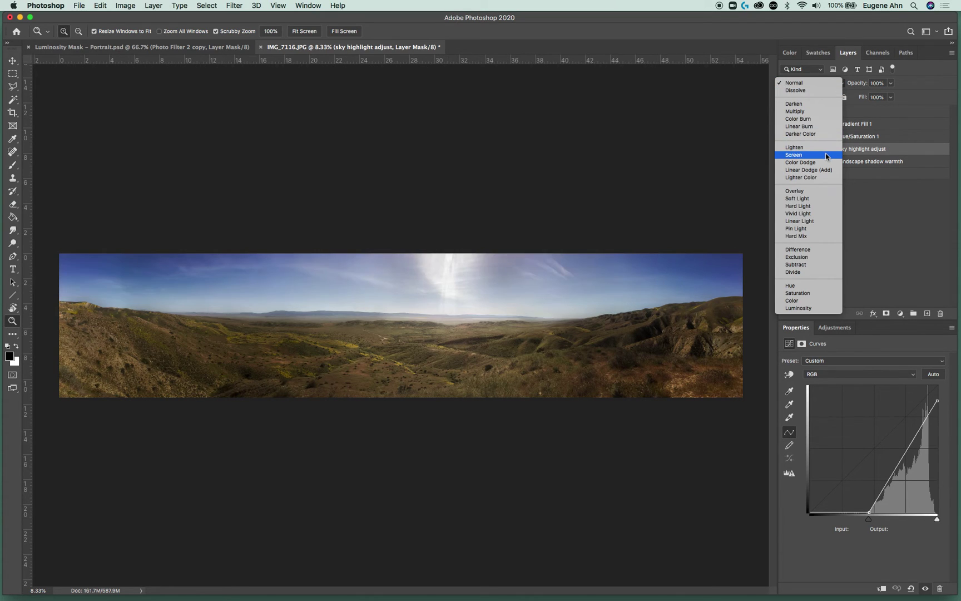
click(826, 148)
click(890, 83)
drag(890, 97, 886, 96)
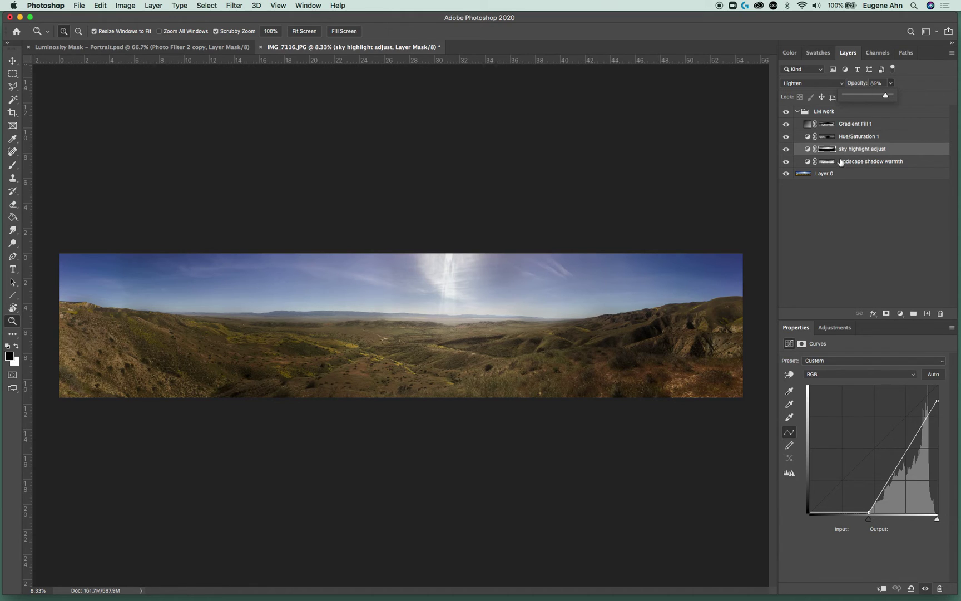
Set the landscape shadow warmth layer's blend mode to Lighten and its opacity to 93%.
click(849, 163)
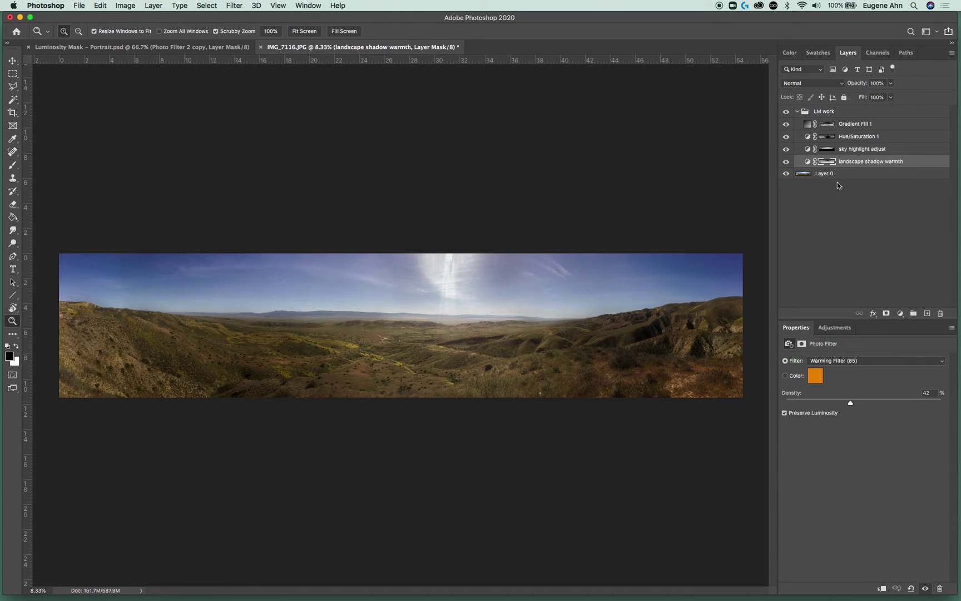
click(841, 84)
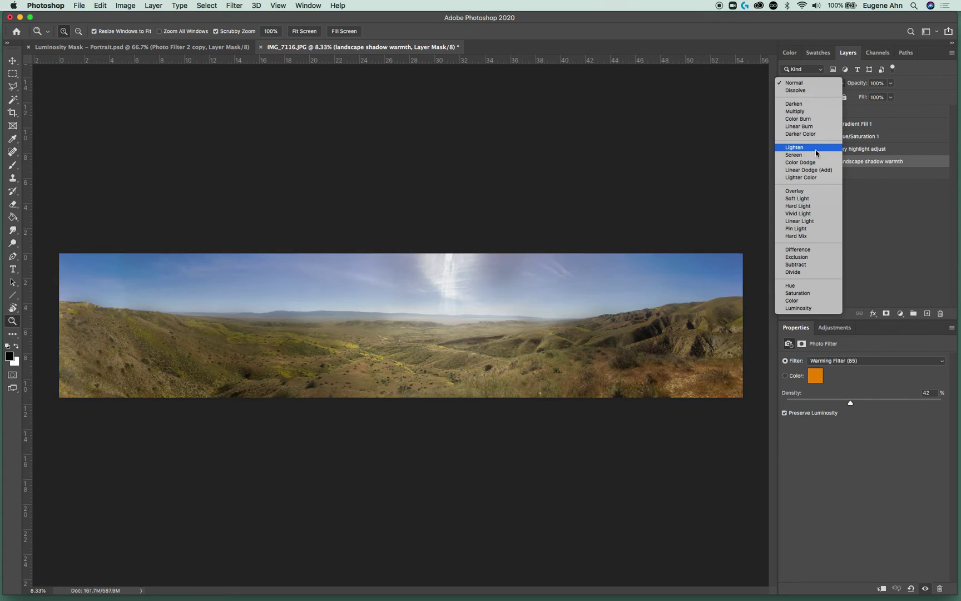
click(816, 152)
click(891, 83)
drag(890, 95, 887, 96)
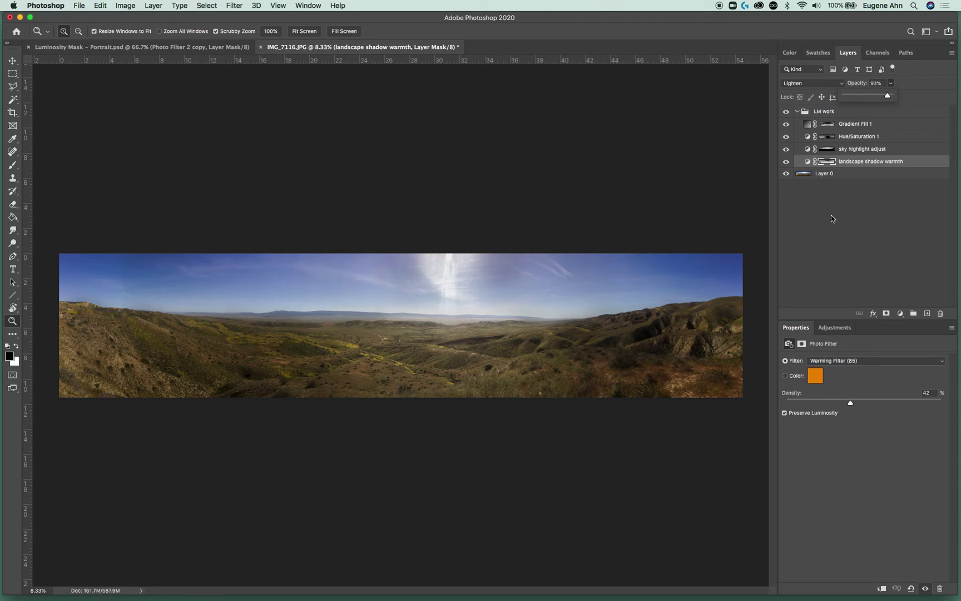
Review the saved luminosity mask channels, then hide and reshow the LM work group to compare the panorama before and after.
click(880, 55)
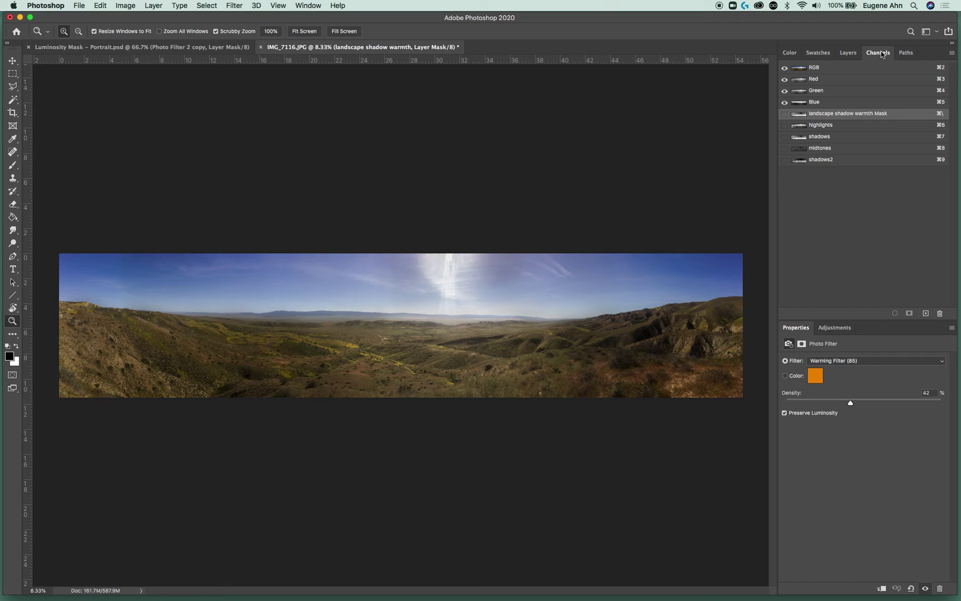
click(847, 53)
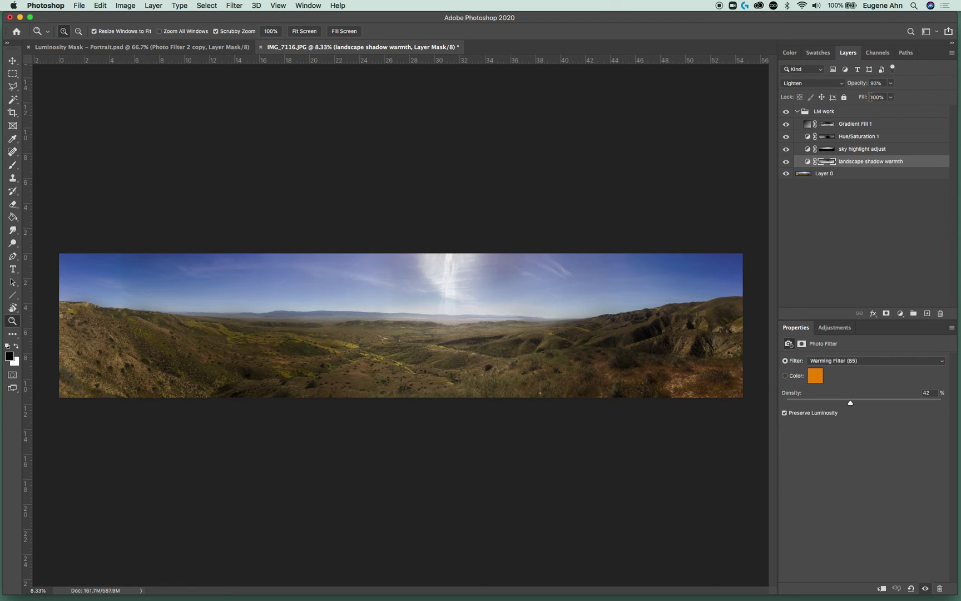
click(786, 111)
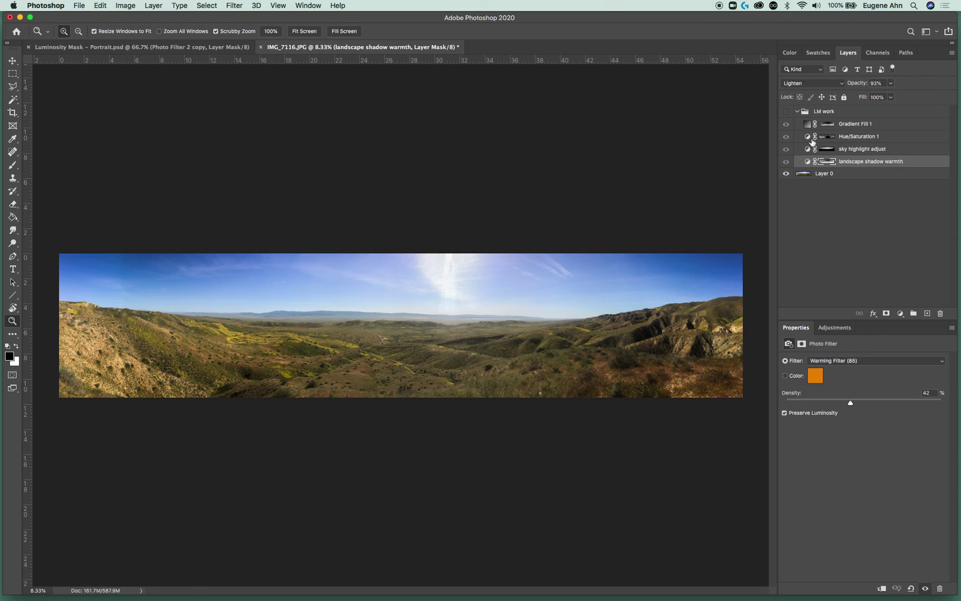
click(786, 112)
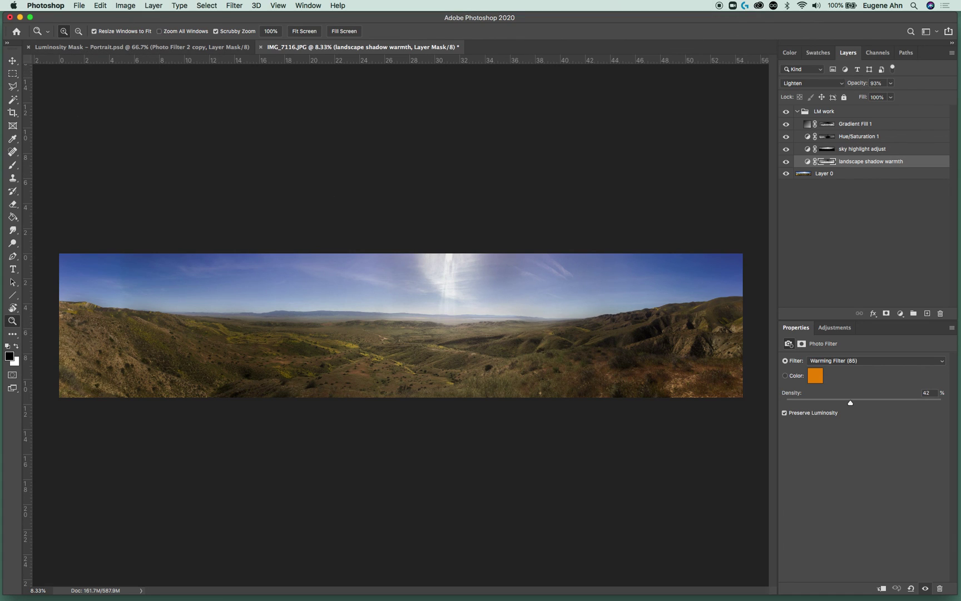
key(super+Tab)
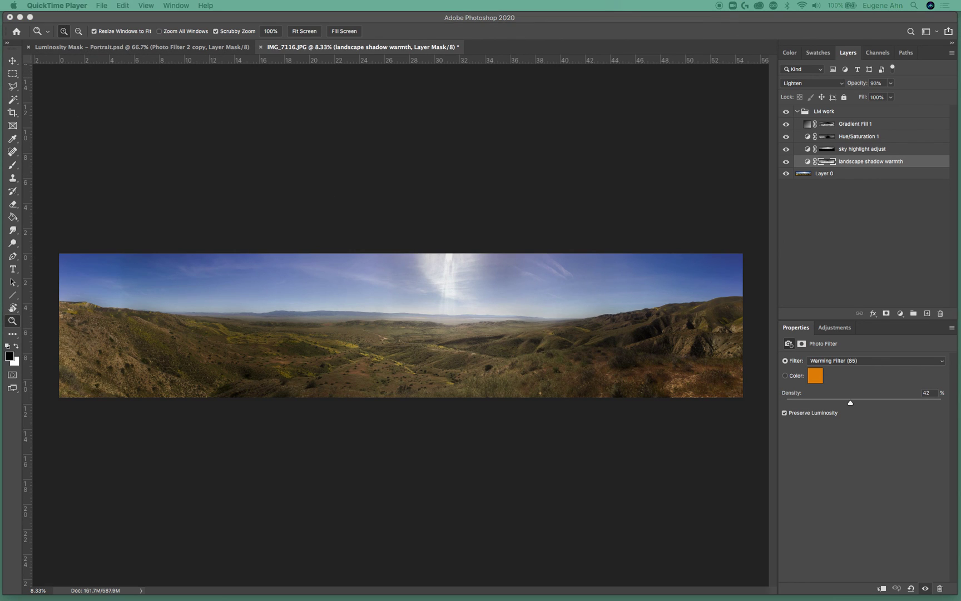